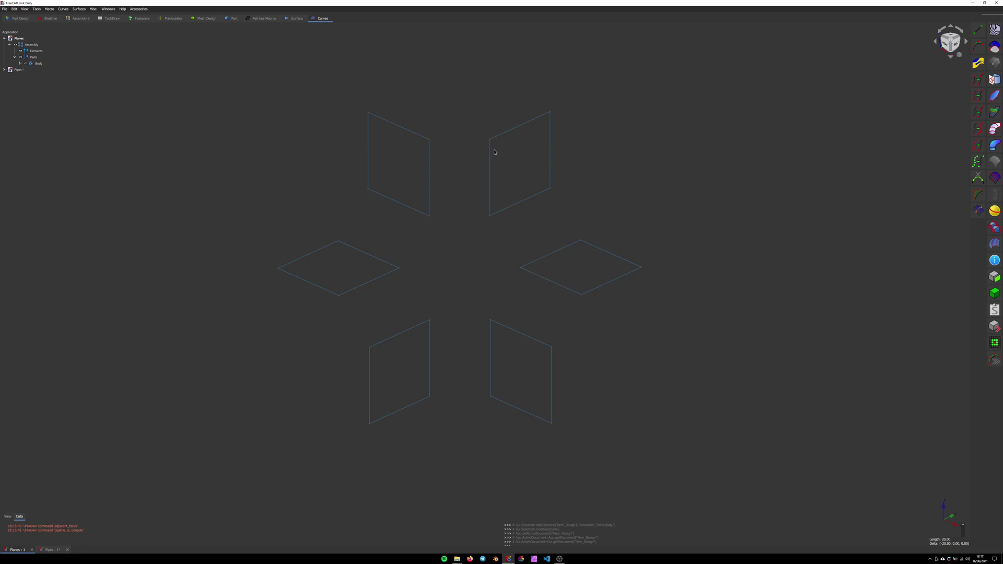
- In the Part workbench, create a ruled surface between two opposite edges of the right horizontal square sketch
mouse_move(898, 206)
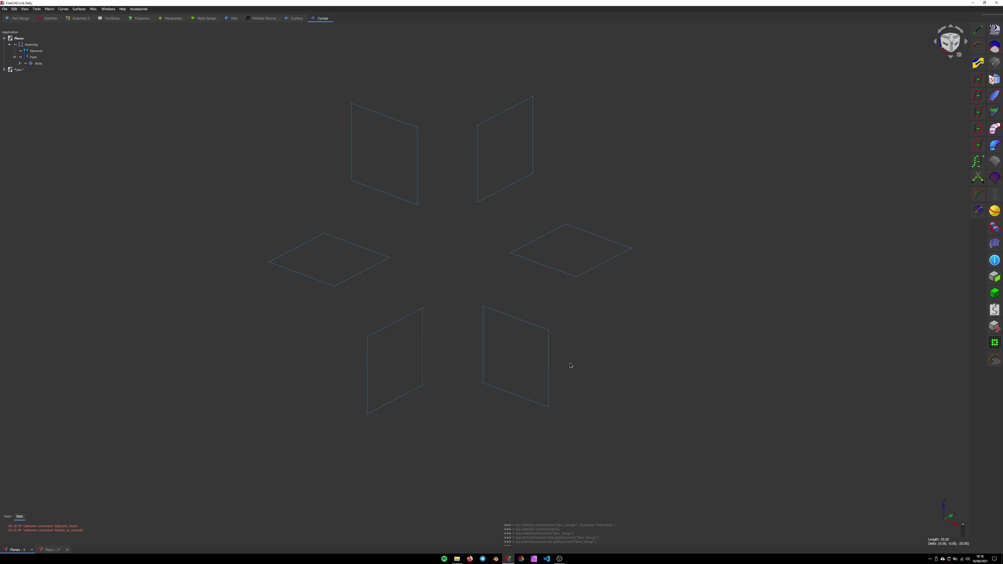
click(231, 18)
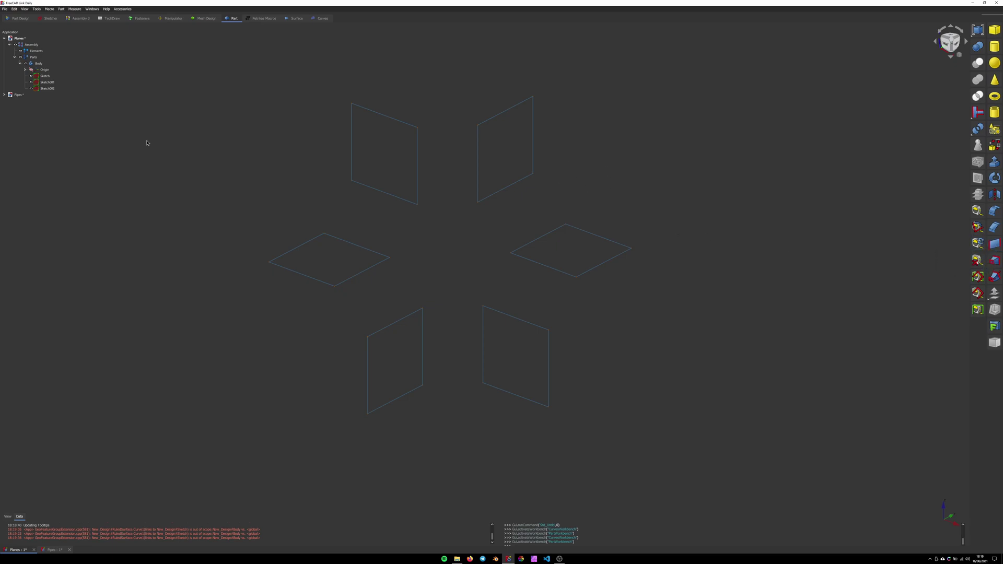
click(593, 234)
ctrl+click(552, 272)
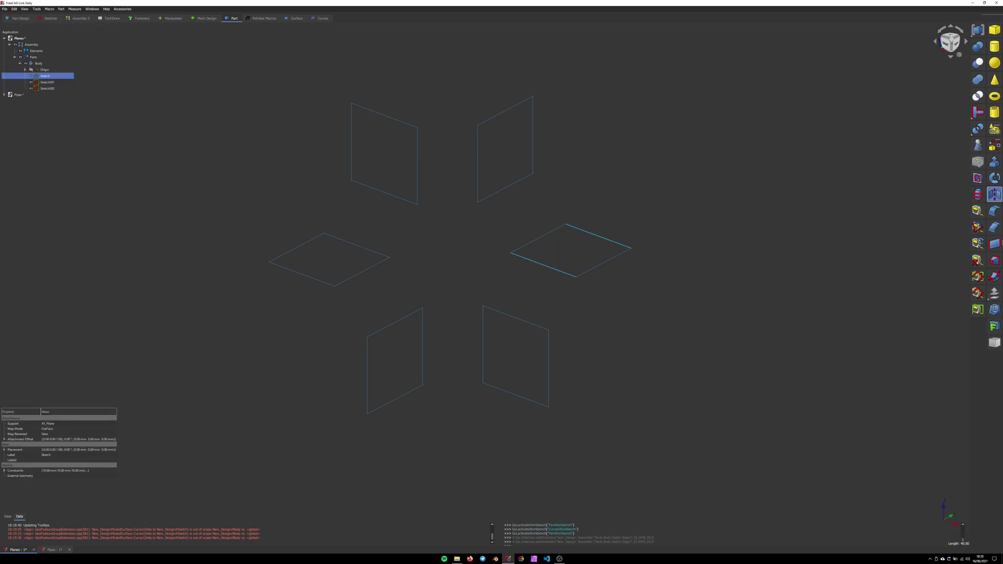
click(994, 243)
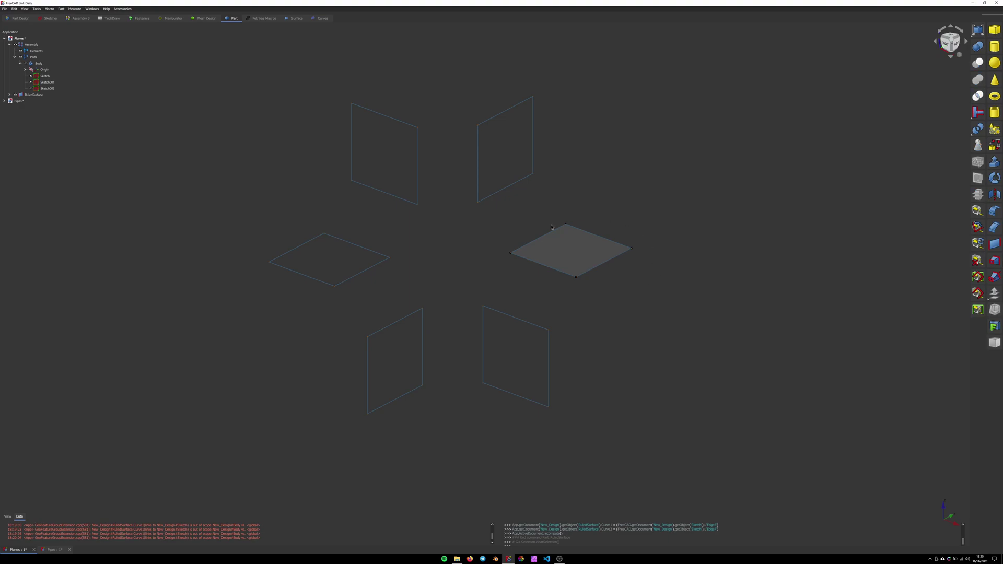
click(588, 242)
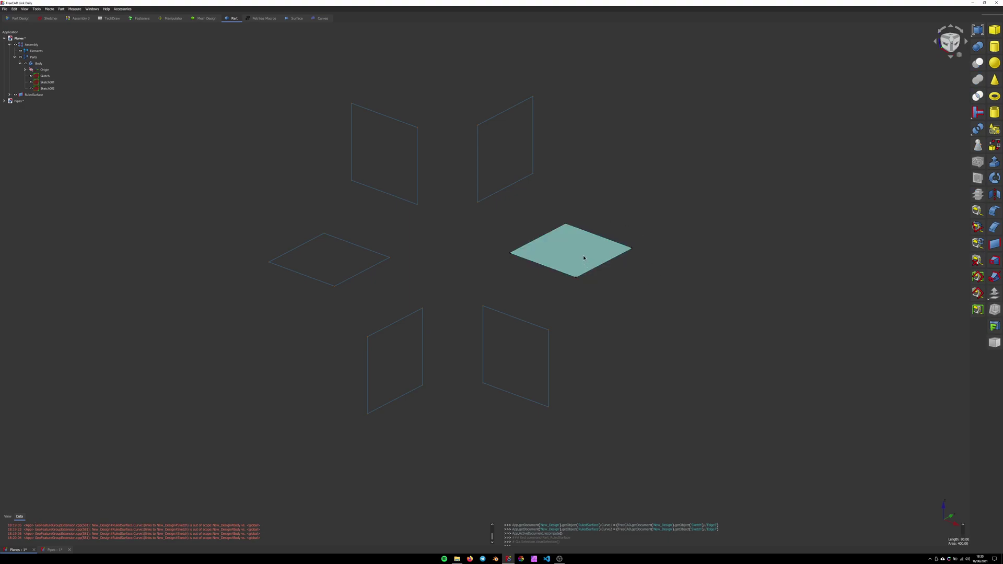
- Create ruled surfaces between the top and bottom edges of the two lower vertical squares, right one first
click(512, 316)
ctrl+click(511, 394)
click(994, 244)
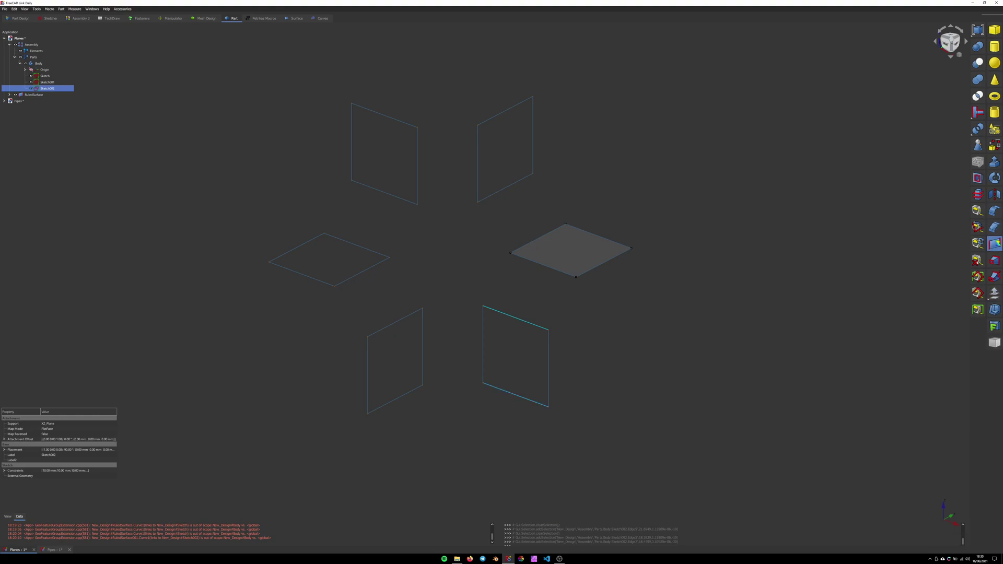
click(400, 323)
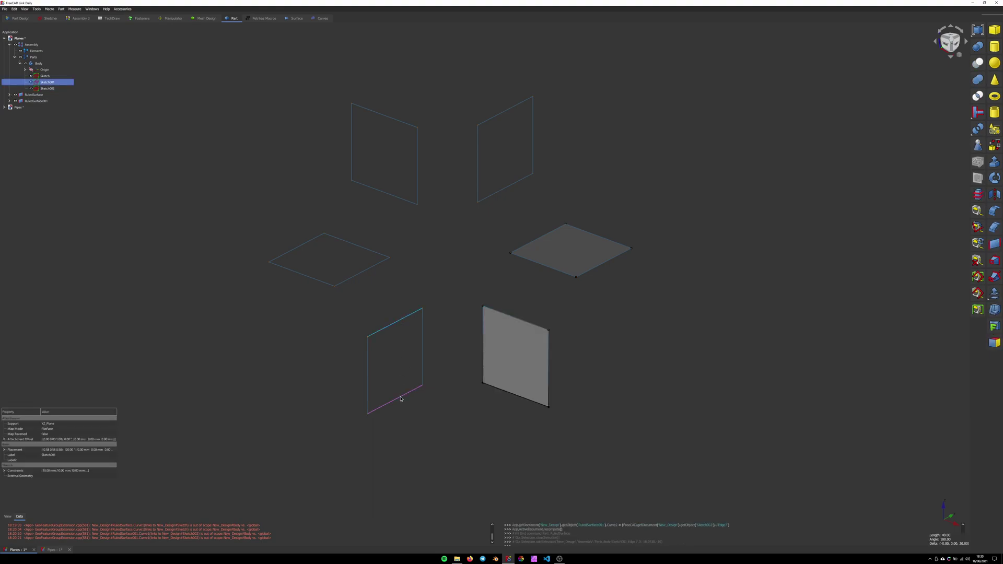
ctrl+click(399, 399)
click(997, 236)
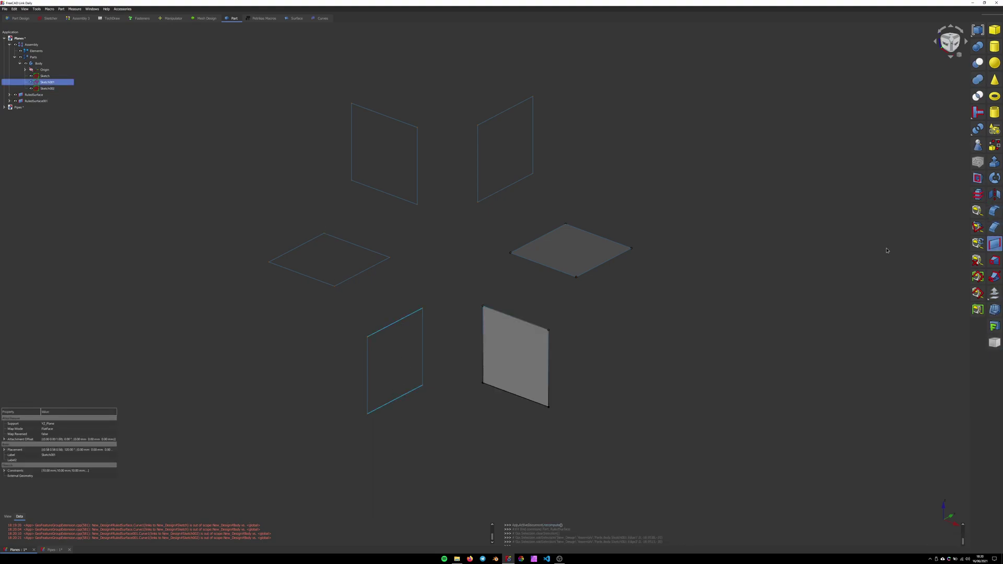
- Create ruled surfaces across the left horizontal square and the upper-left vertical square from their opposite edges
click(306, 244)
ctrl+click(363, 272)
click(994, 244)
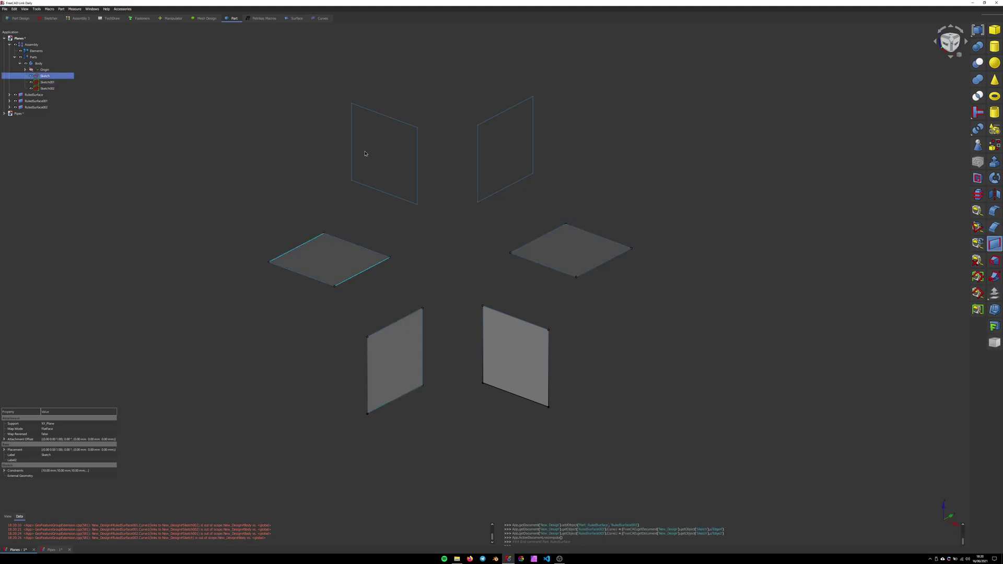
click(395, 120)
ctrl+click(387, 193)
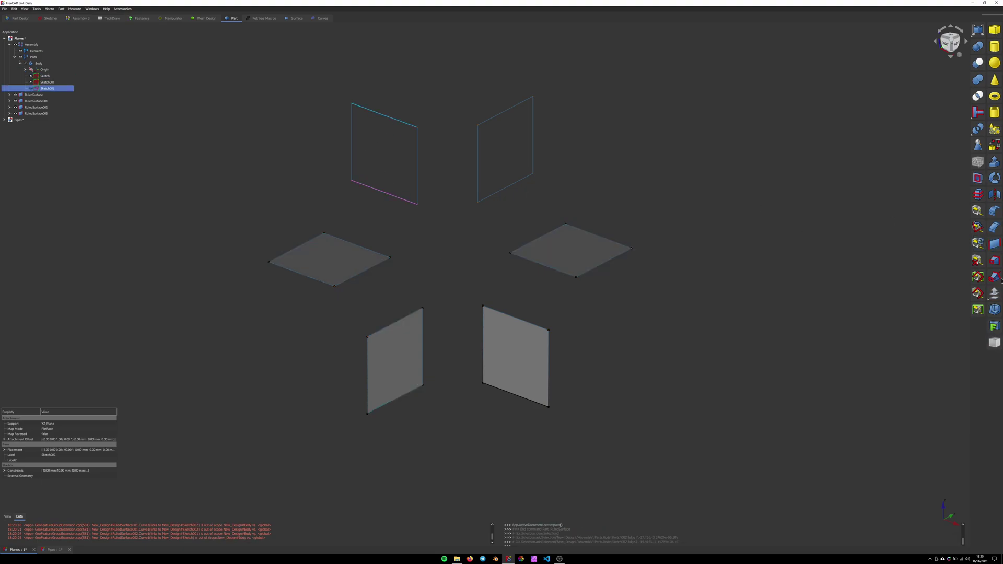
click(994, 243)
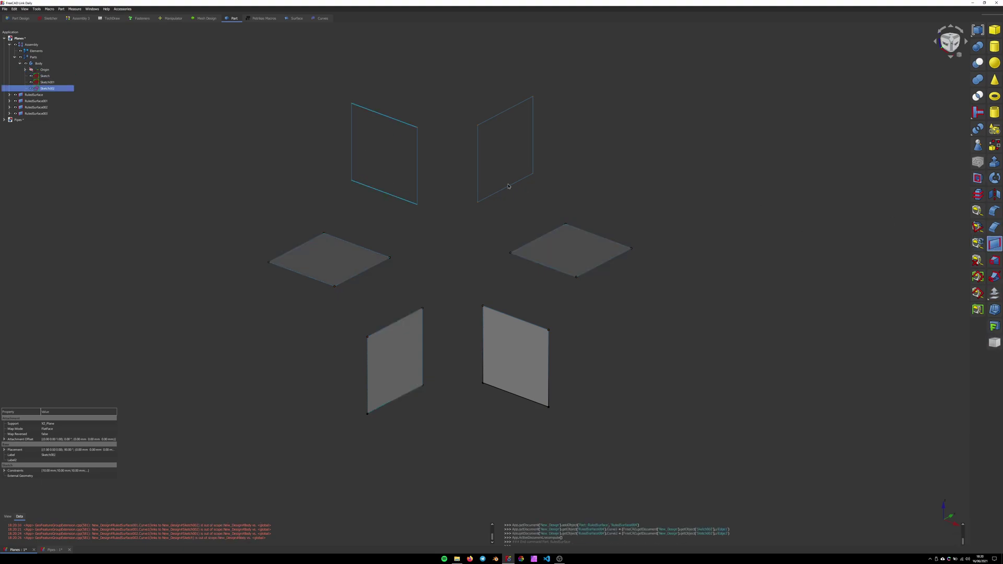
- Create a ruled surface between the top and bottom edges of the upper-right vertical square
click(501, 113)
ctrl+click(512, 185)
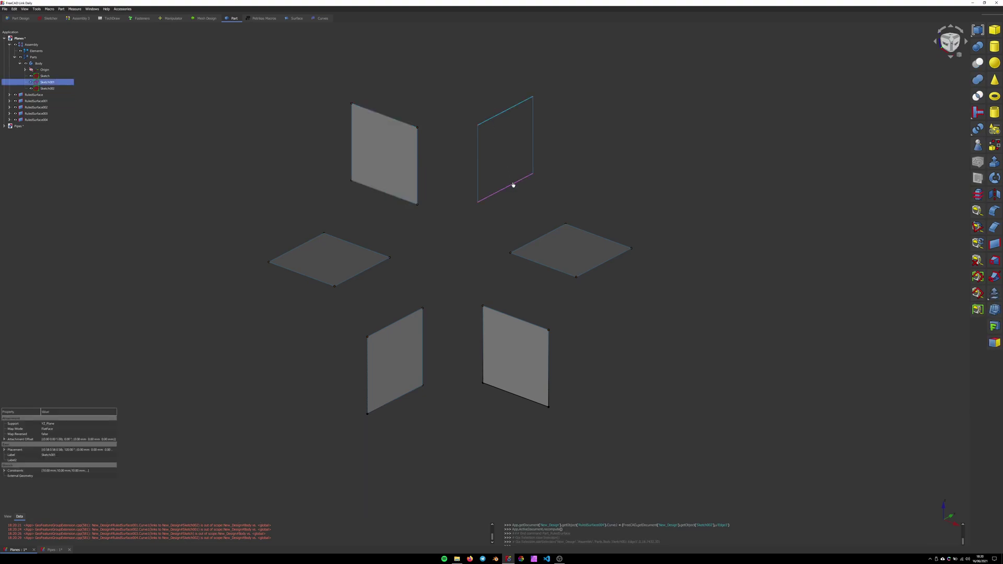
click(994, 243)
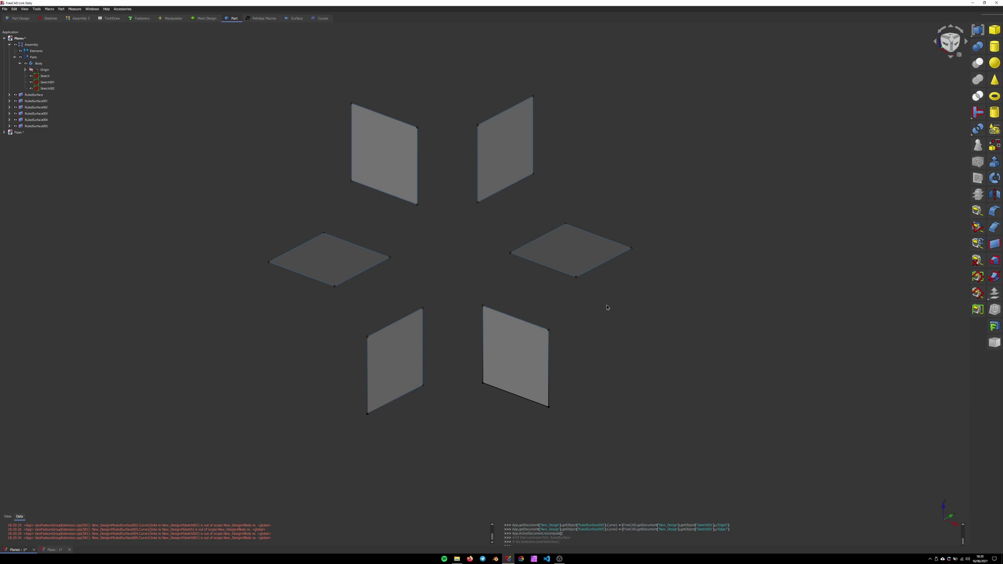
- Hide the body holding the source sketches and collapse the Parts branch in the model tree
click(33, 94)
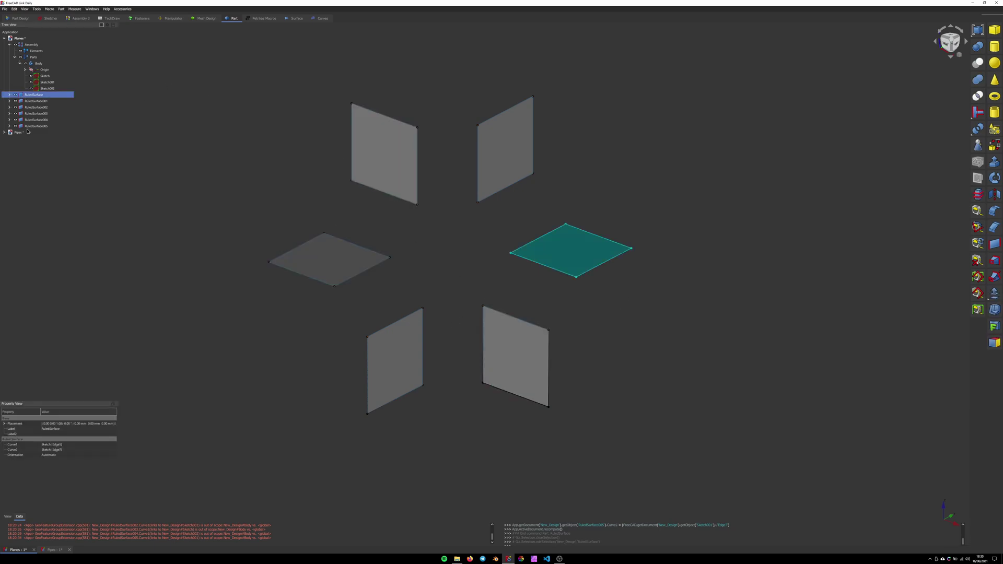
shift+click(35, 126)
click(168, 147)
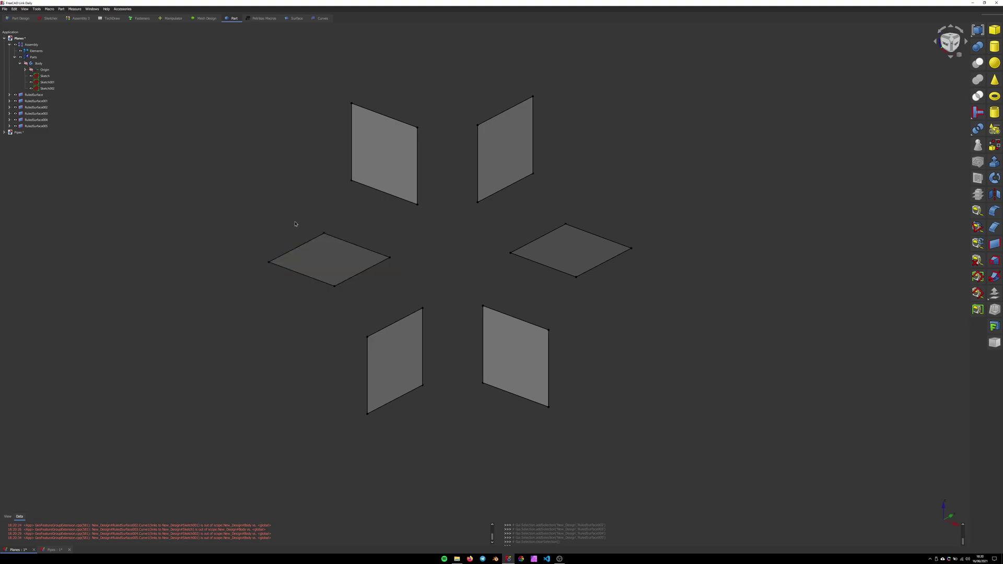
click(15, 57)
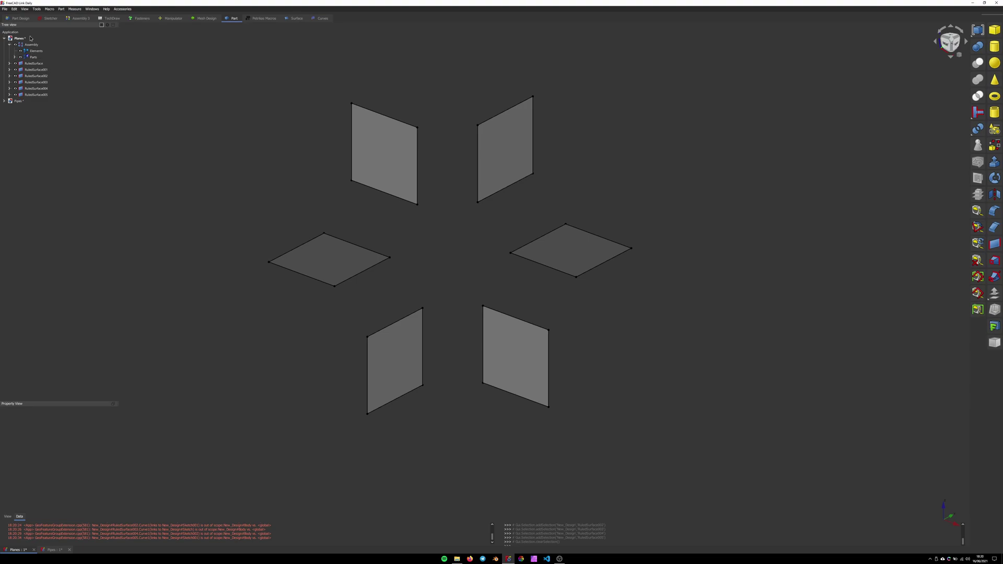
- In the Curves workbench, create a blend surface joining the facing edges of the right horizontal and lower-right vertical faces
click(323, 20)
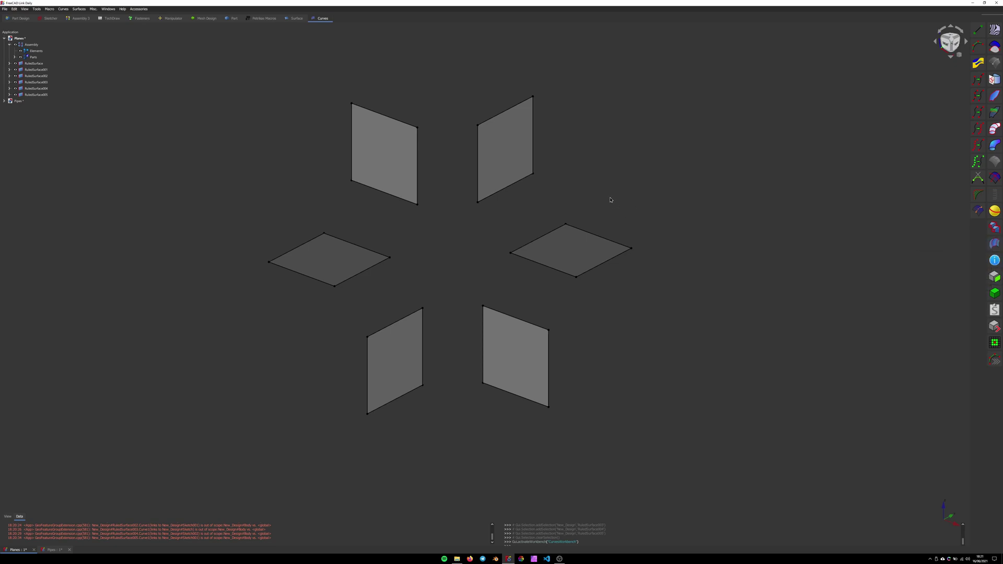
click(531, 263)
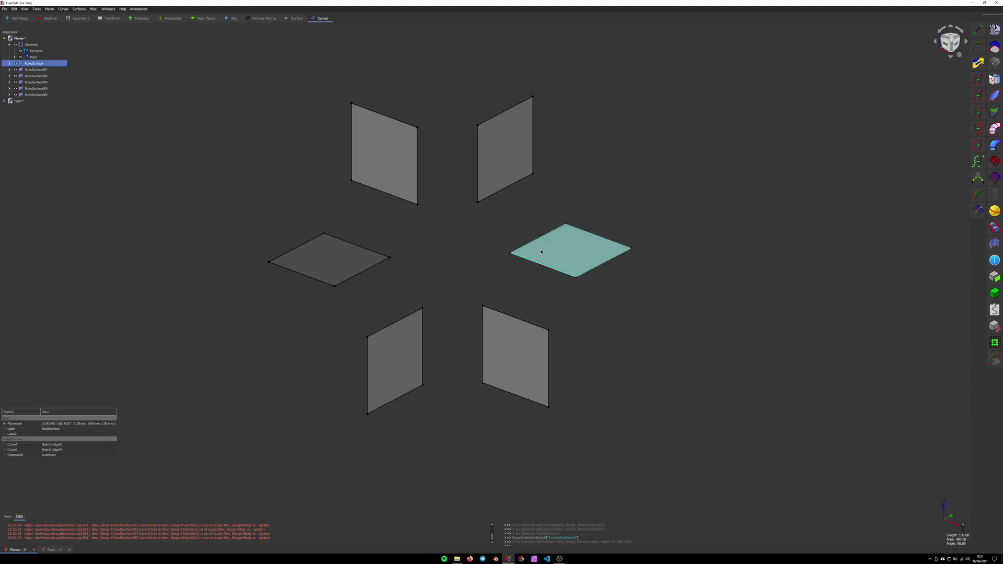
click(541, 252)
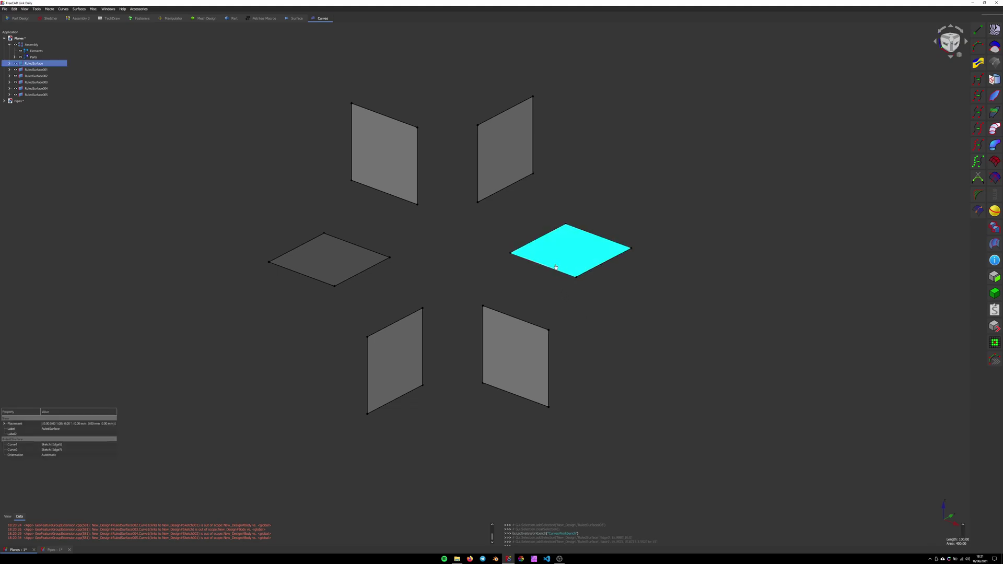
click(524, 322)
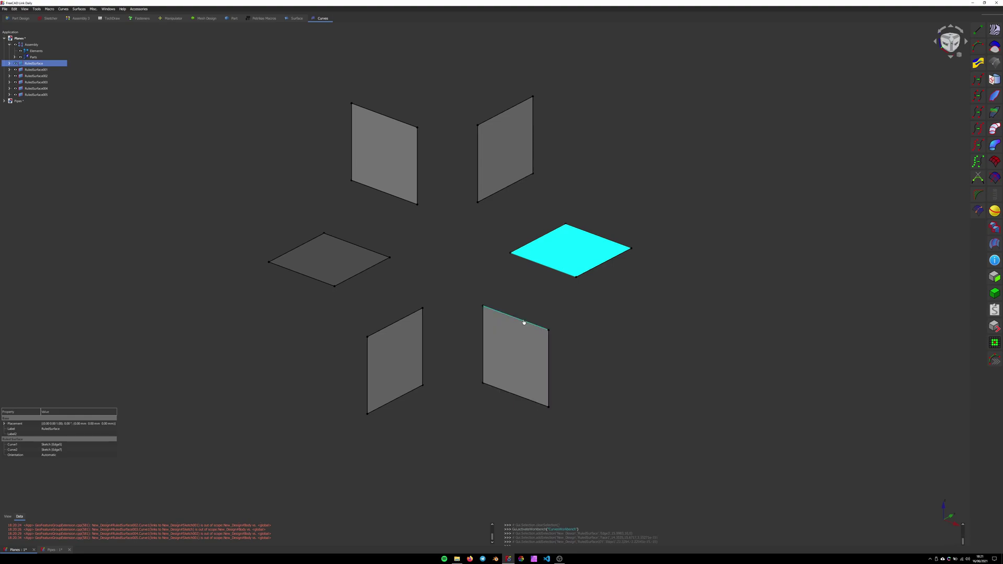
click(517, 352)
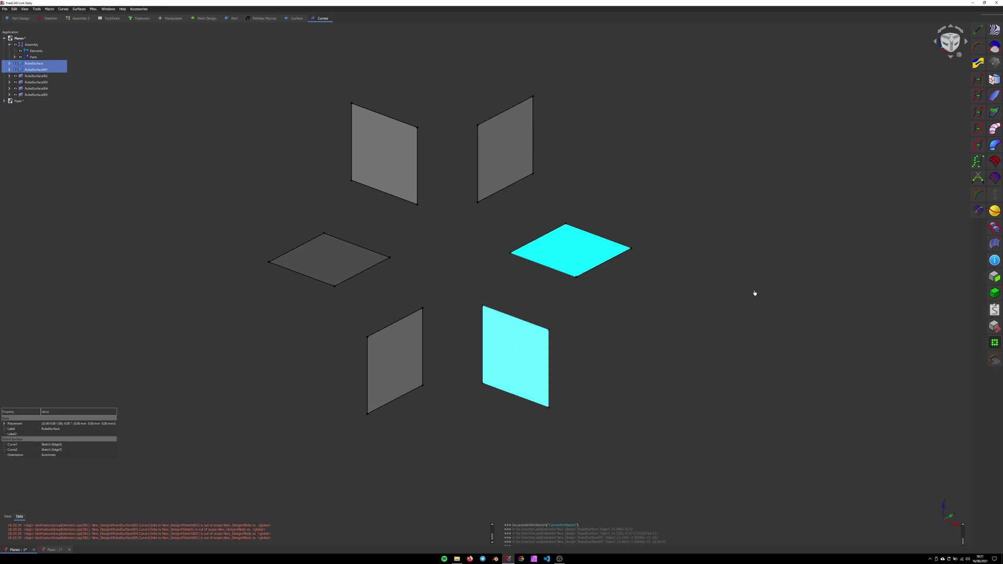
click(995, 243)
right_click(996, 242)
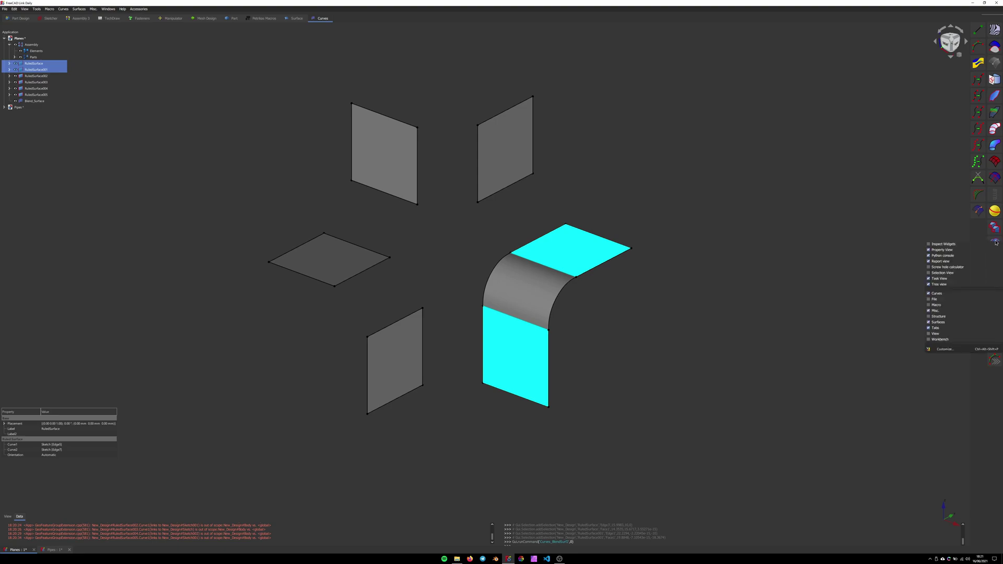
key(Escape)
click(679, 313)
- Create a blend surface between the two lower vertical faces, using their facing vertical edges
click(482, 355)
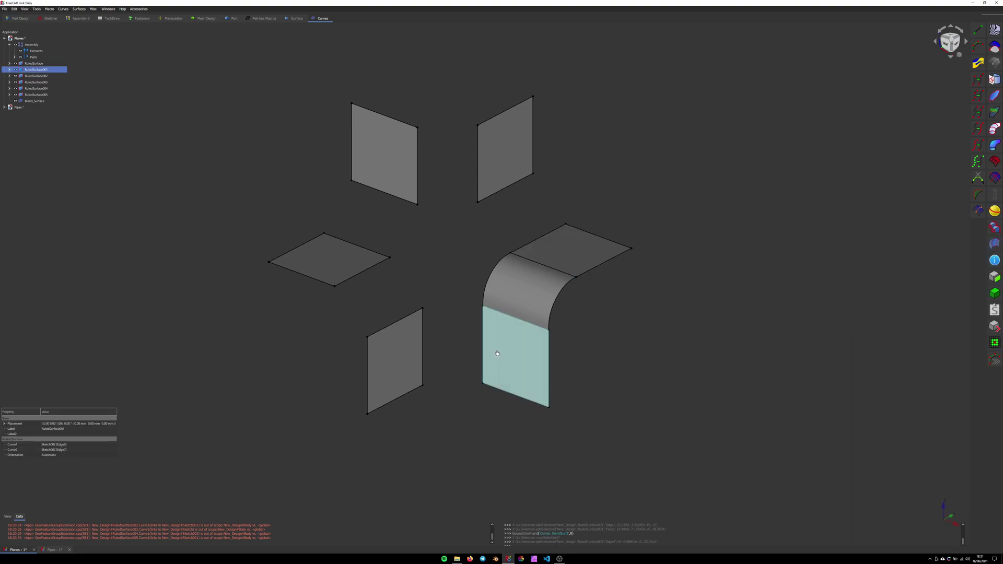
ctrl+click(497, 353)
ctrl+click(415, 353)
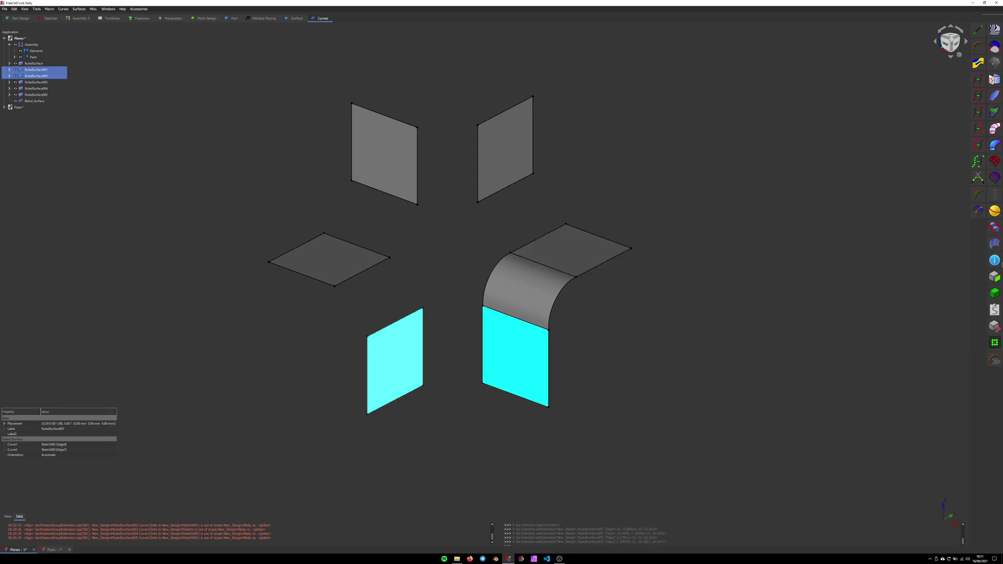
click(995, 243)
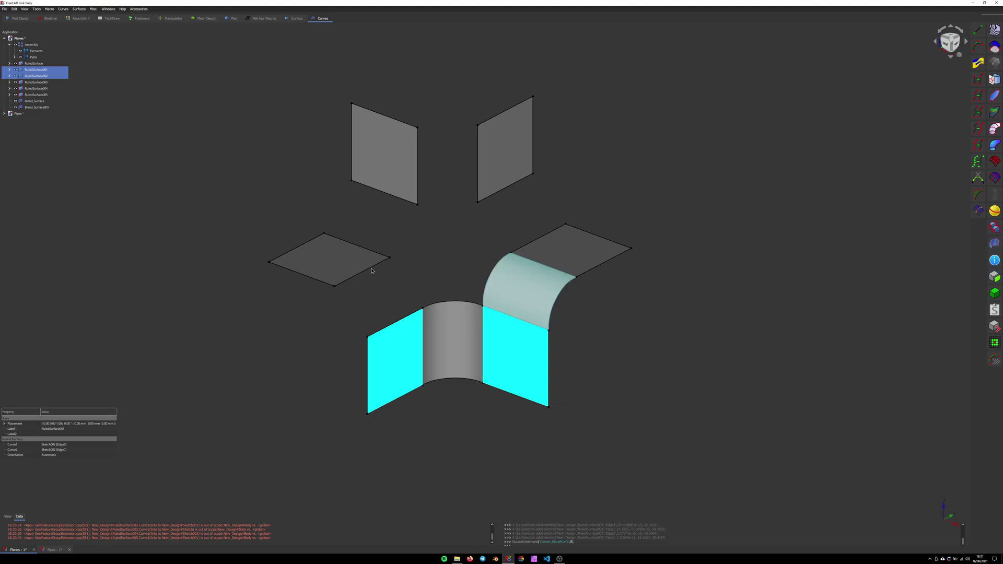
- Create a blend surface from the top edge of the lower-left vertical face to the left horizontal face
click(389, 327)
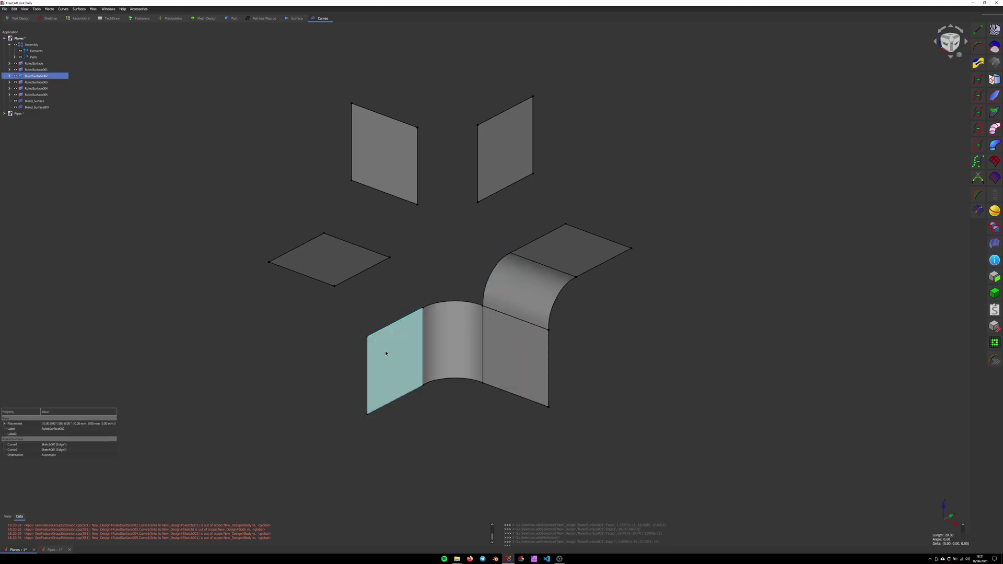
click(385, 400)
ctrl+click(331, 264)
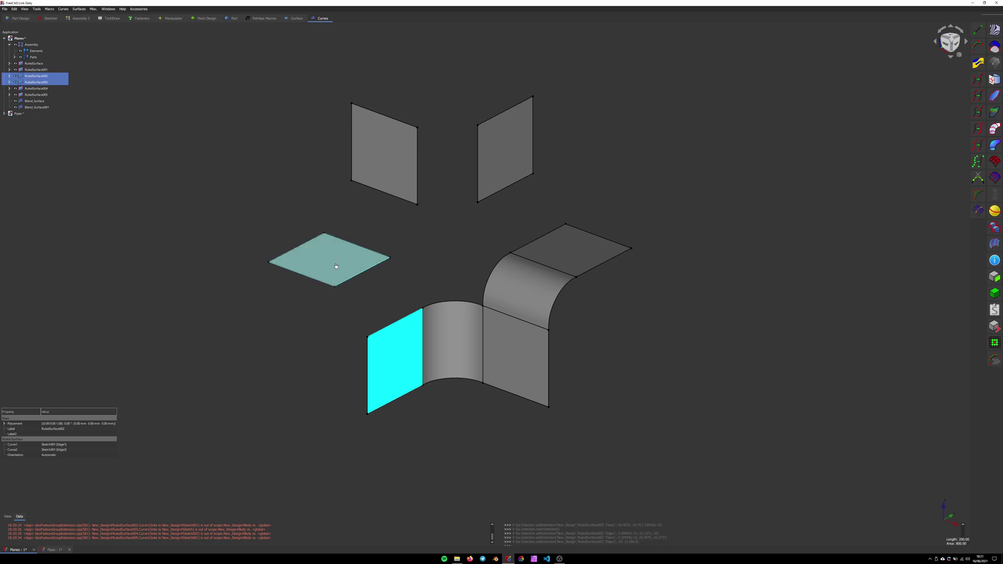
click(994, 244)
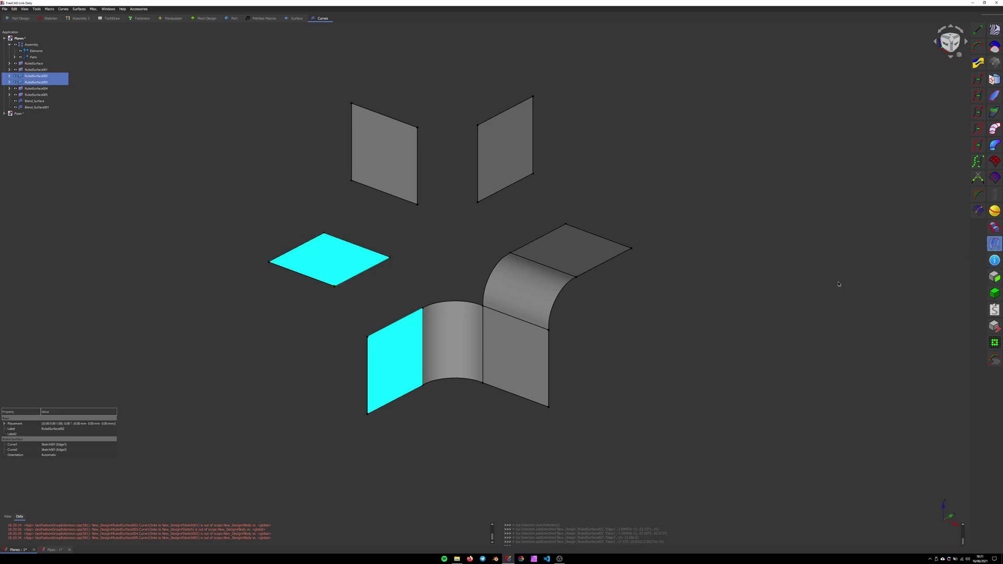
- Create a blend surface from the left horizontal face to the bottom edge of the upper-left vertical face
click(343, 258)
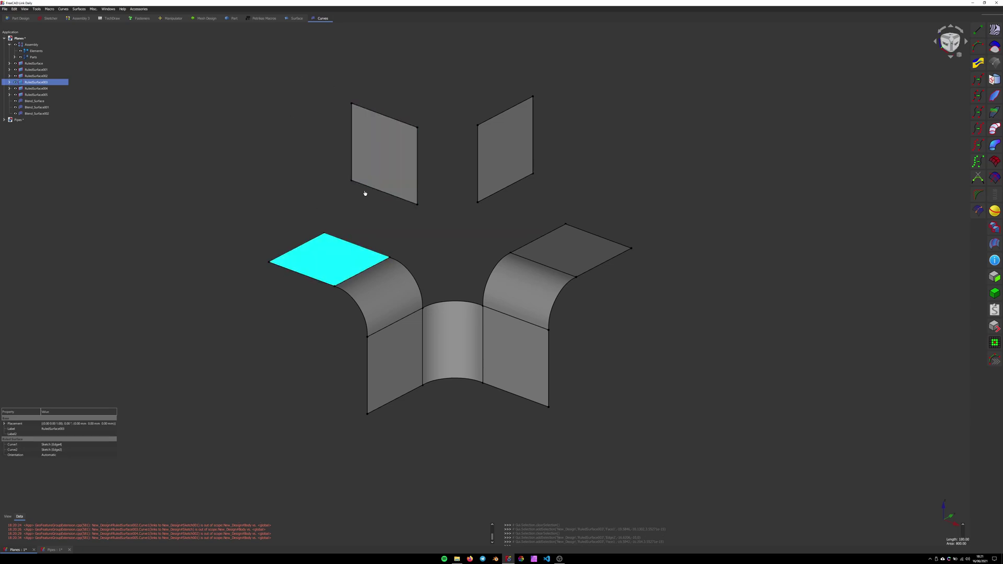
ctrl+click(384, 176)
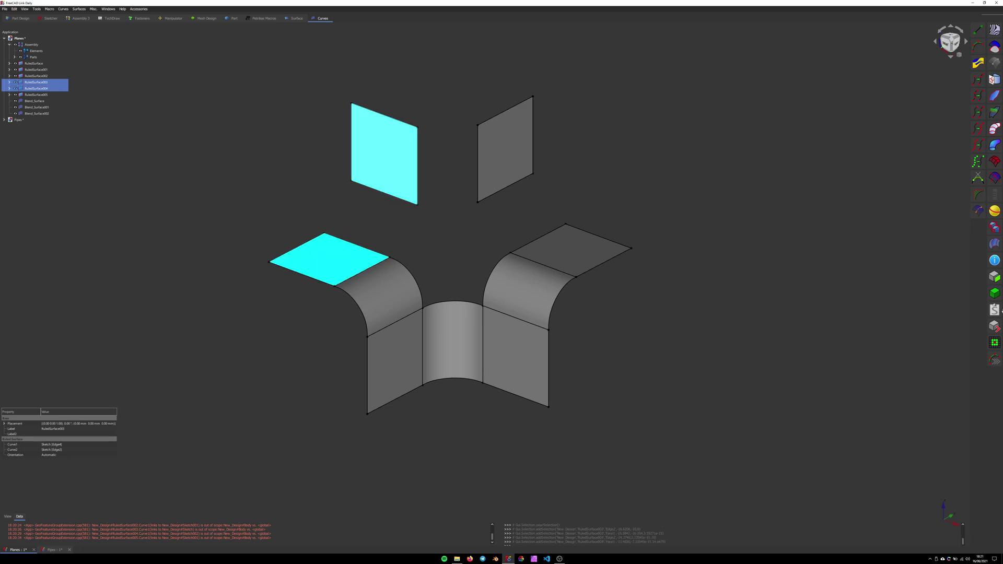
click(994, 243)
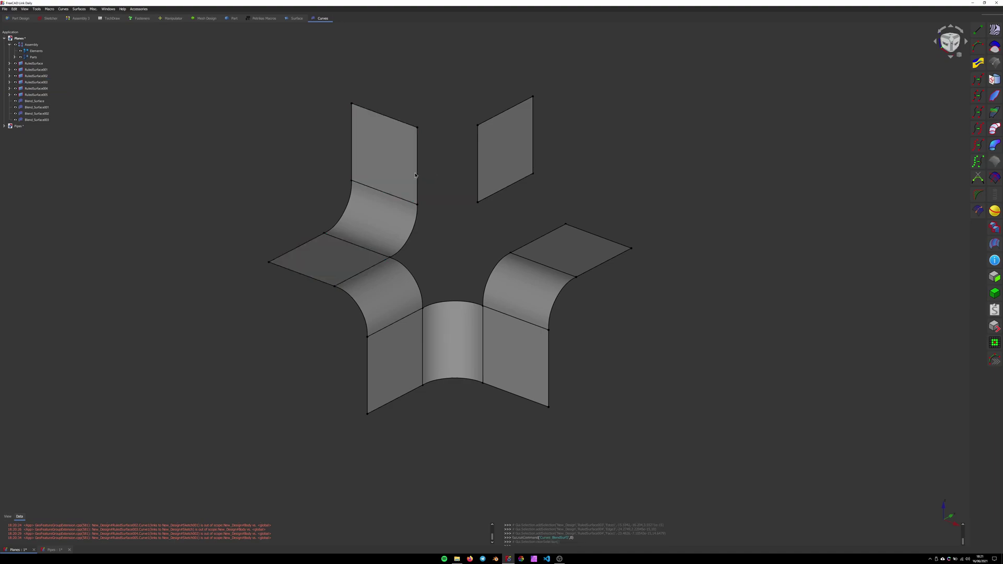
- Create a blend surface between the two upper vertical faces, using their facing vertical edges
click(416, 177)
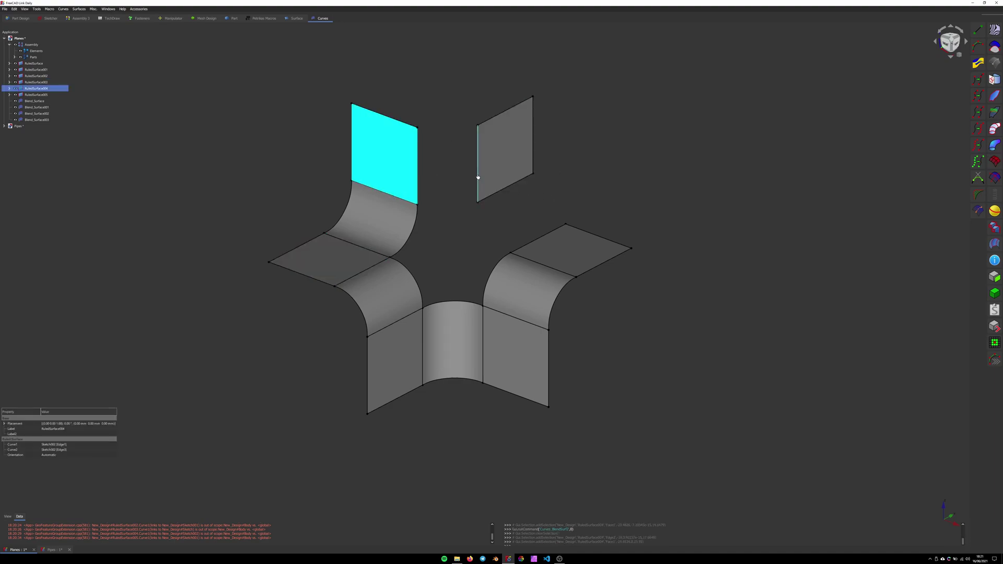
ctrl+click(490, 162)
click(994, 243)
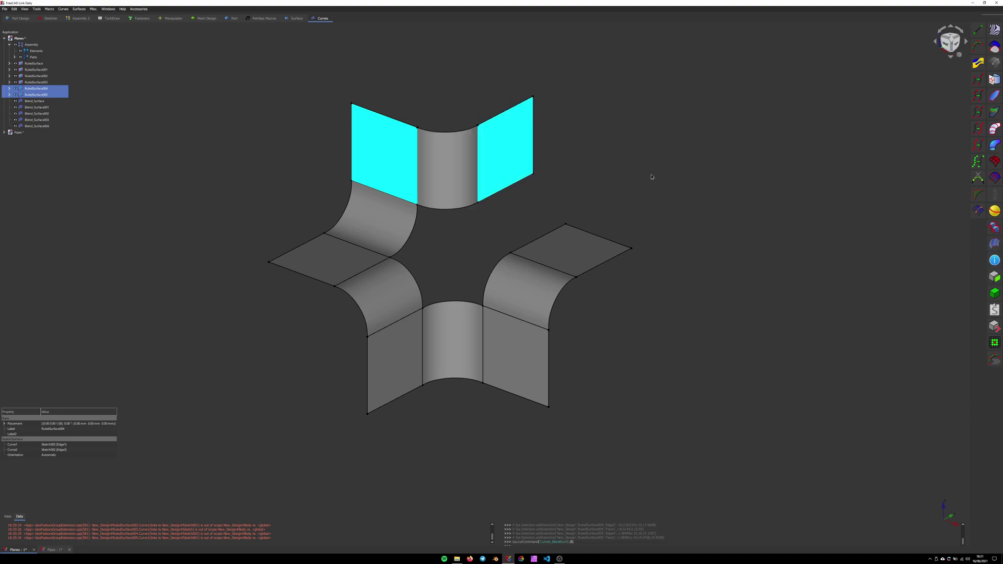
- Create a blend surface between the upper-right vertical face's bottom edge and the right horizontal face
click(509, 179)
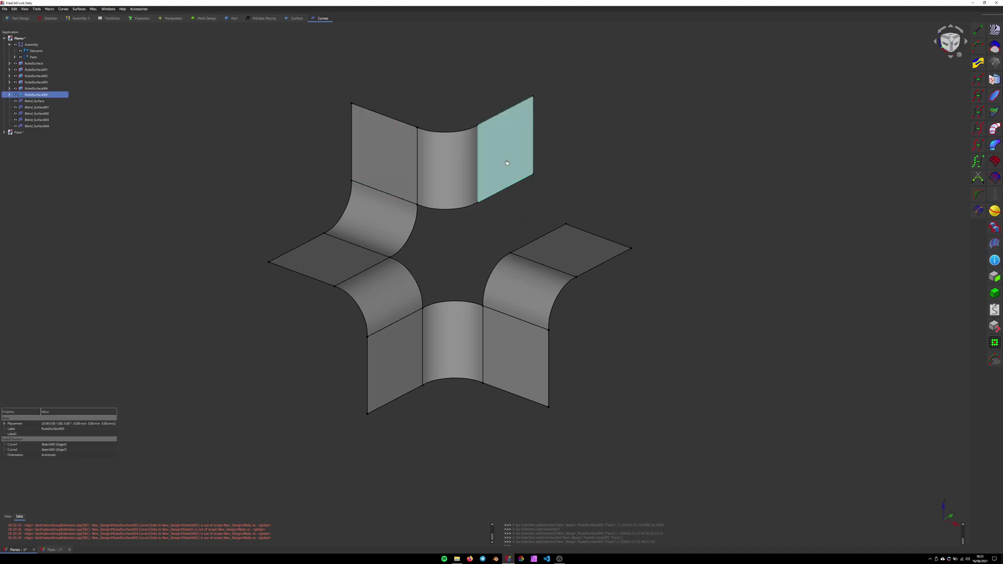
ctrl+click(530, 242)
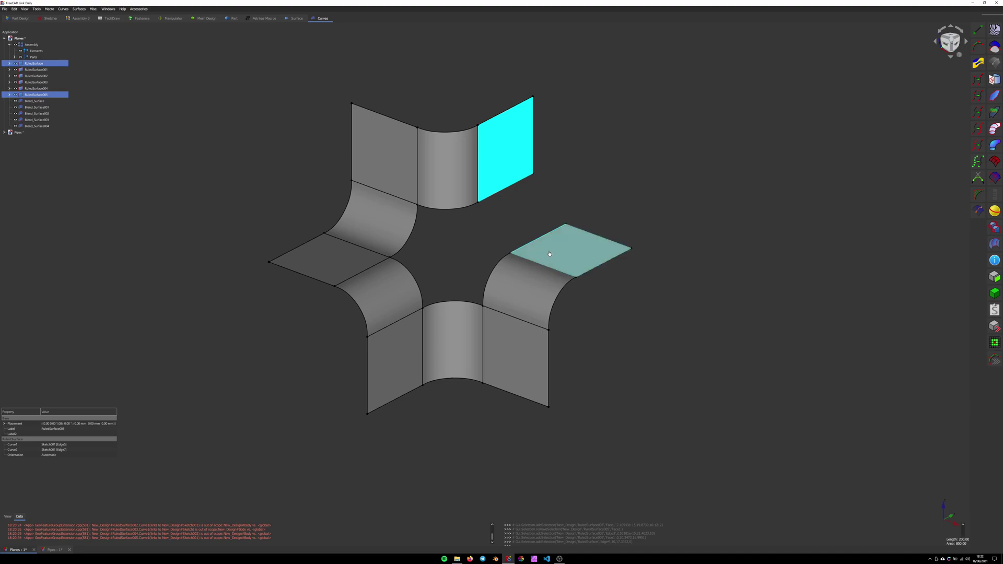
click(999, 233)
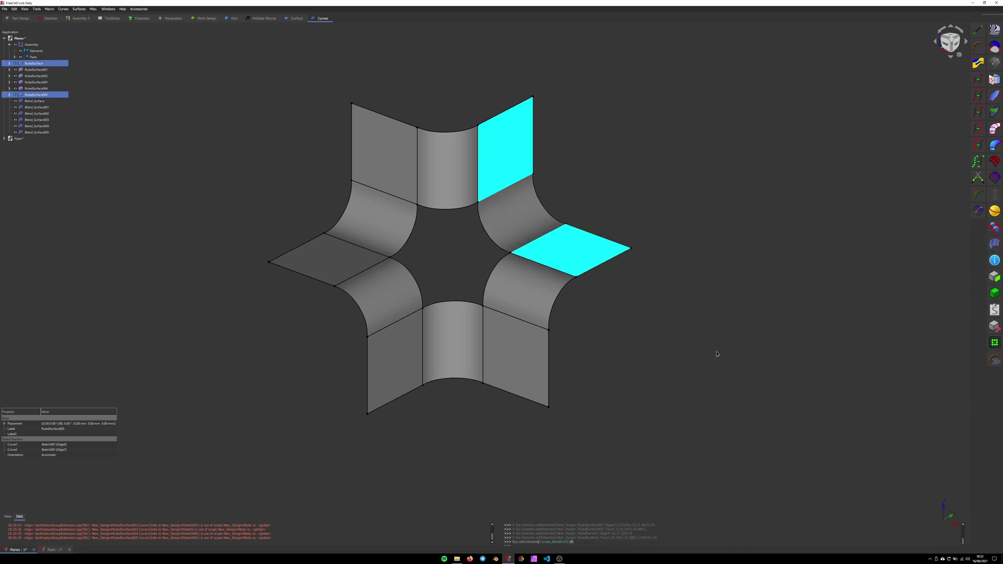
scroll(689, 366, up, 1)
key(3)
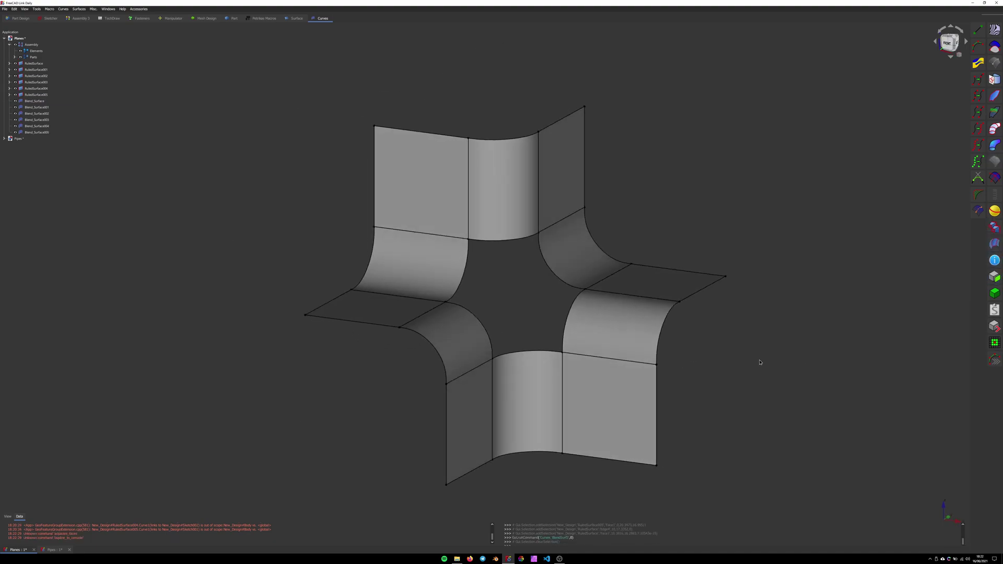
key(0)
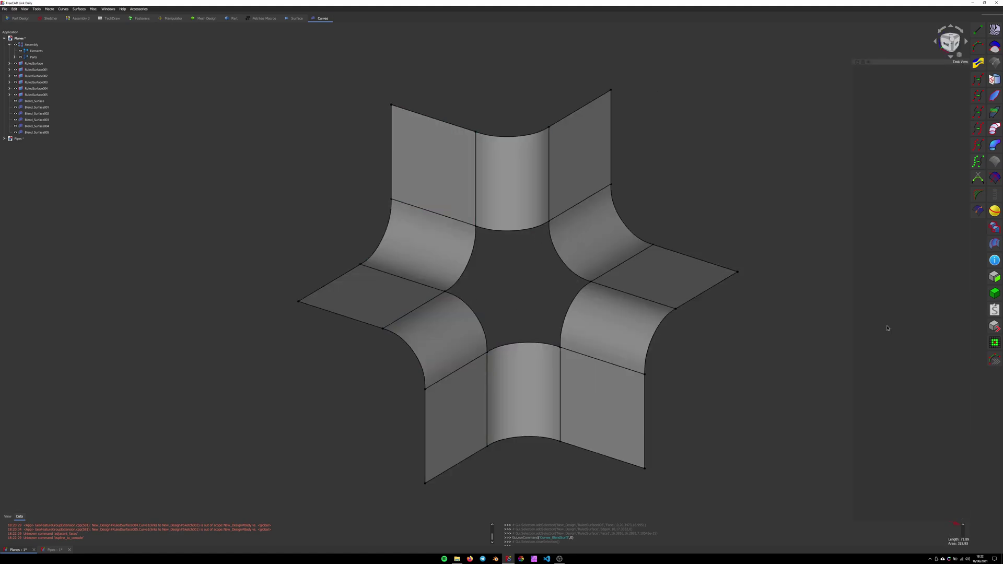
- Fill the central opening with a Filling surface in the Surface workbench, bounded by the inner edges of all six blend surfaces
click(299, 20)
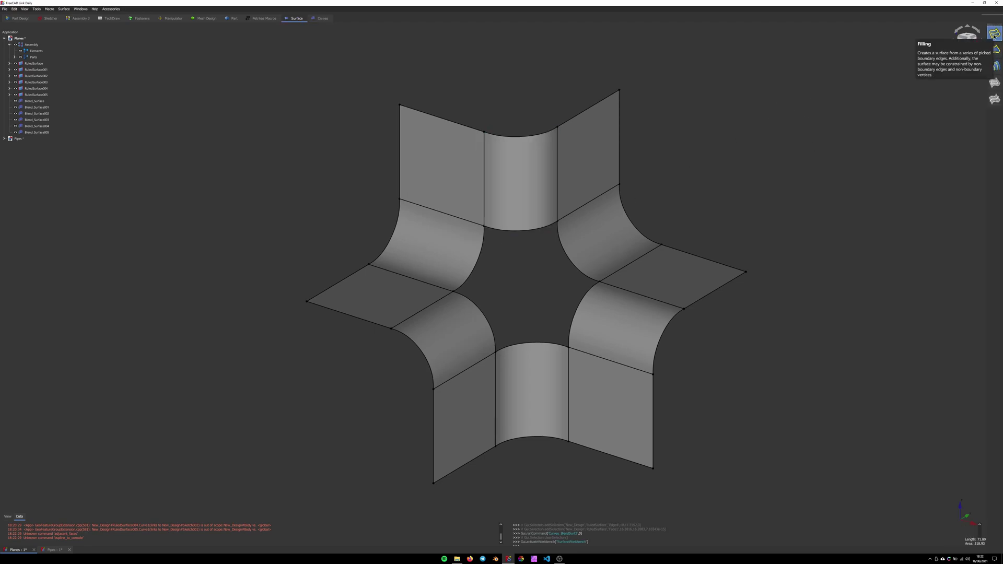
click(994, 33)
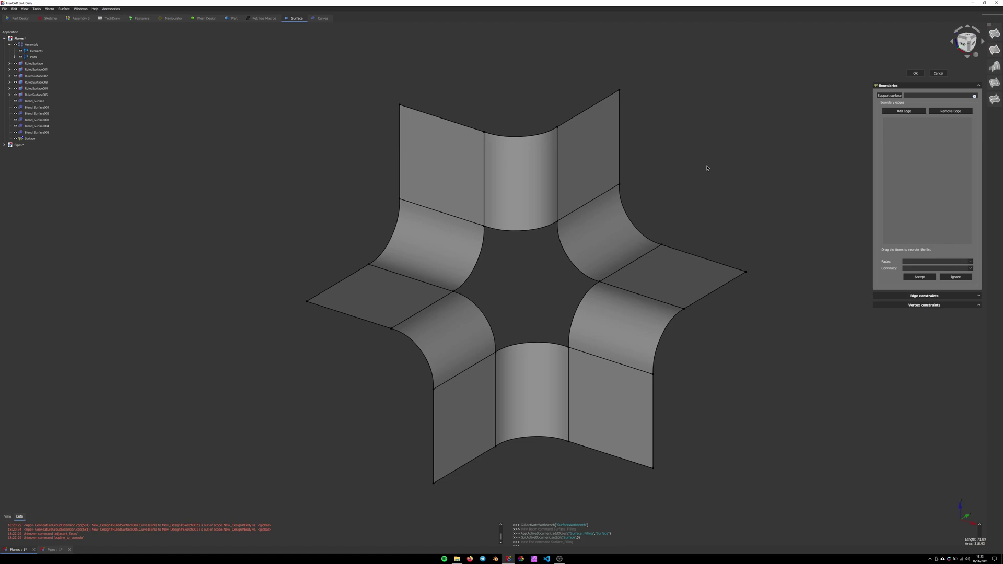
click(568, 259)
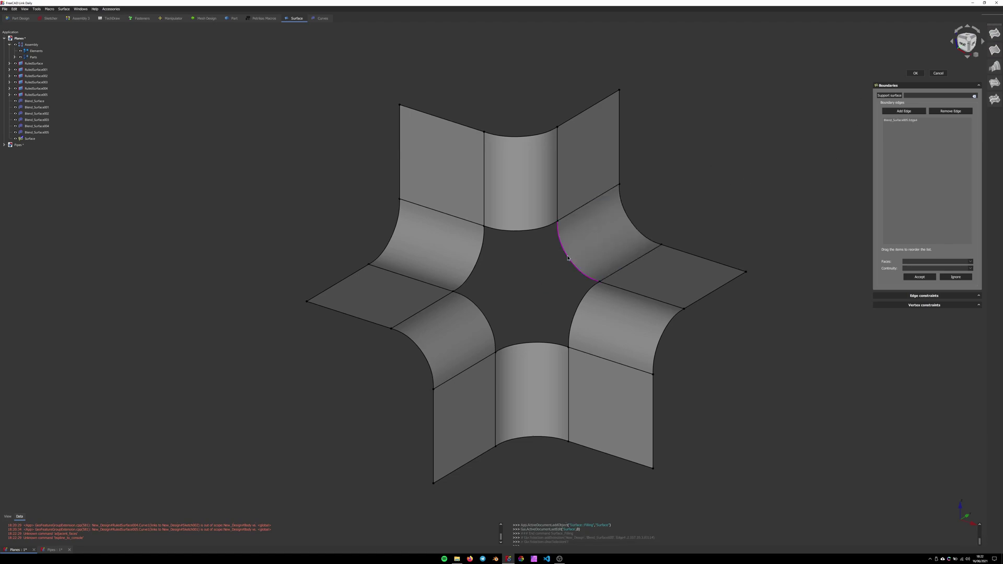
click(579, 305)
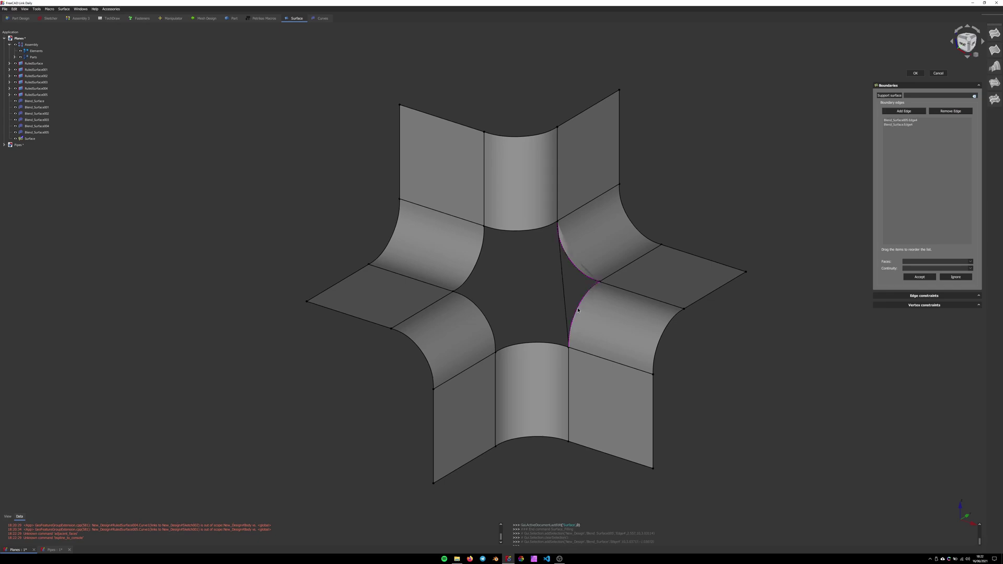
click(533, 344)
click(479, 309)
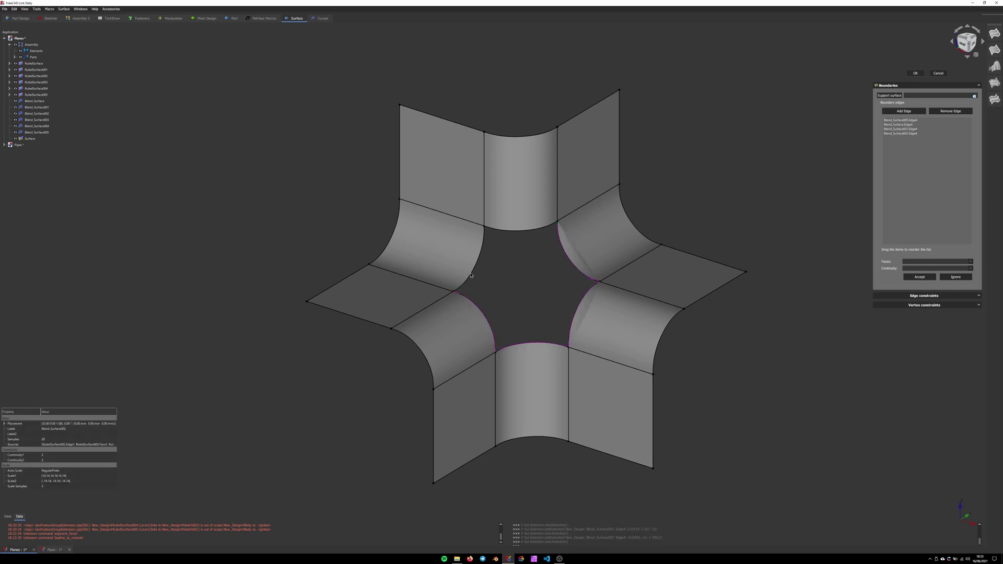
click(473, 261)
click(499, 231)
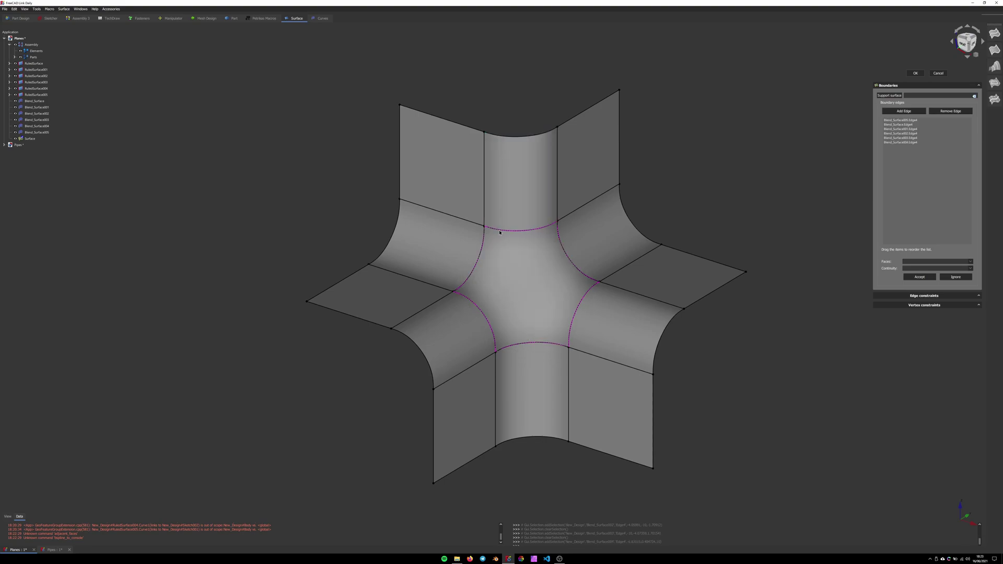
key(1)
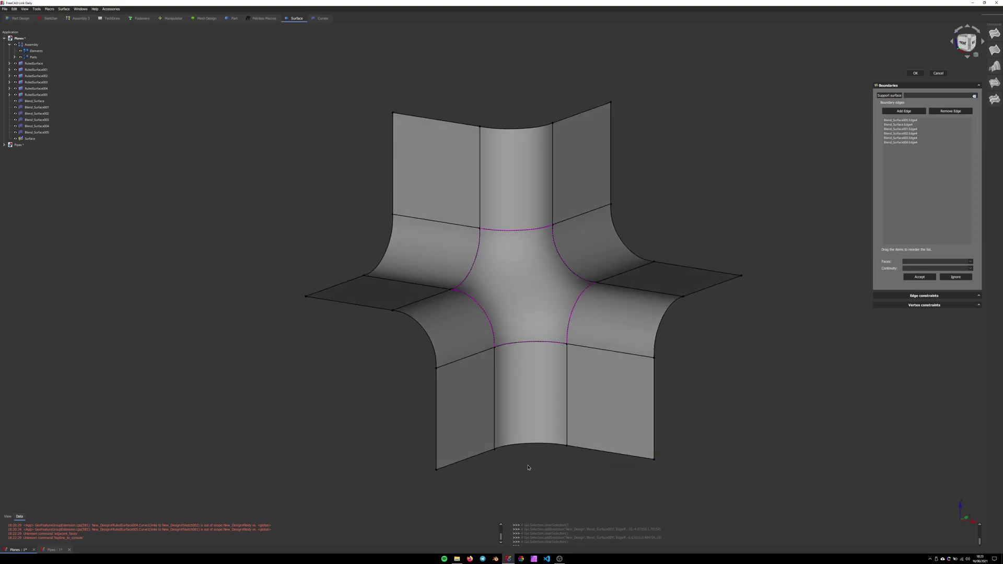
middle_drag(680, 378, 571, 470)
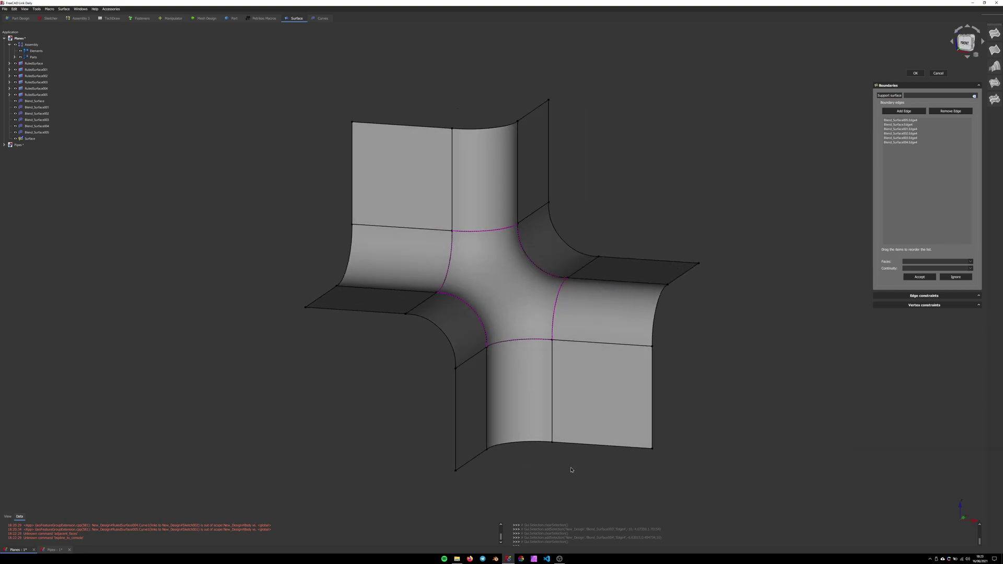
click(915, 73)
key(0)
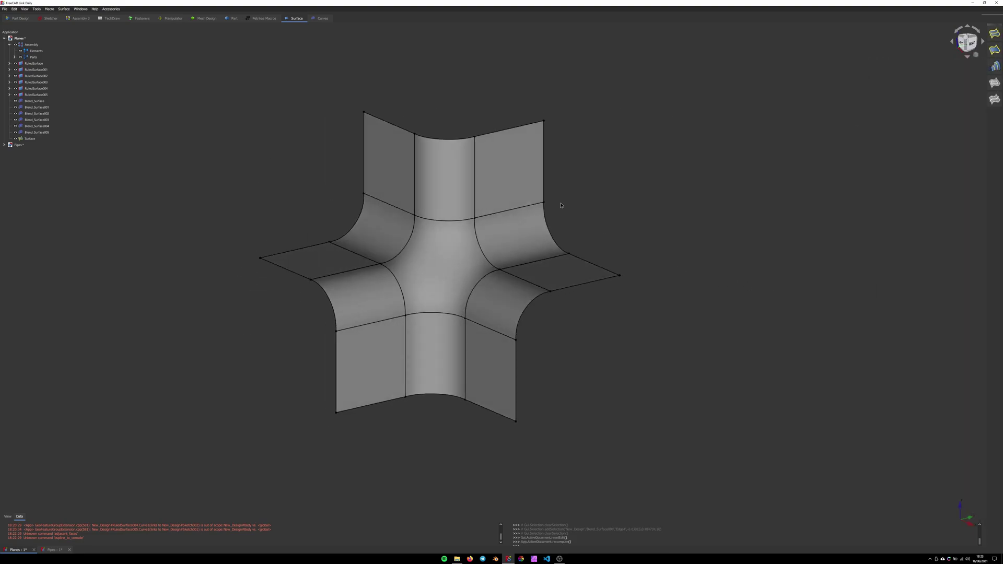
- Set the draw style to Shaded and inspect the transitions between the filling surface and the blend surfaces from several angles
click(24, 10)
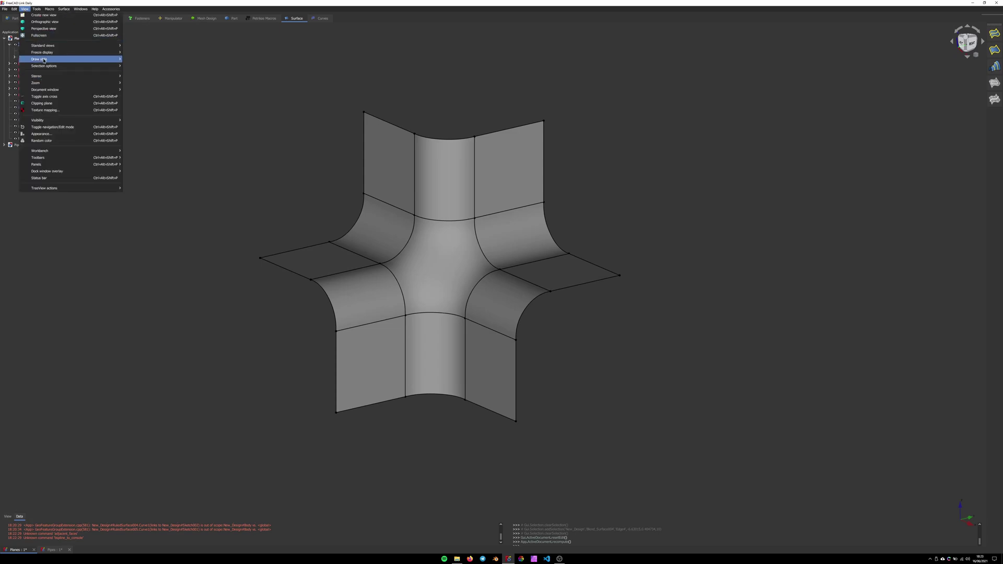
mouse_move(94, 59)
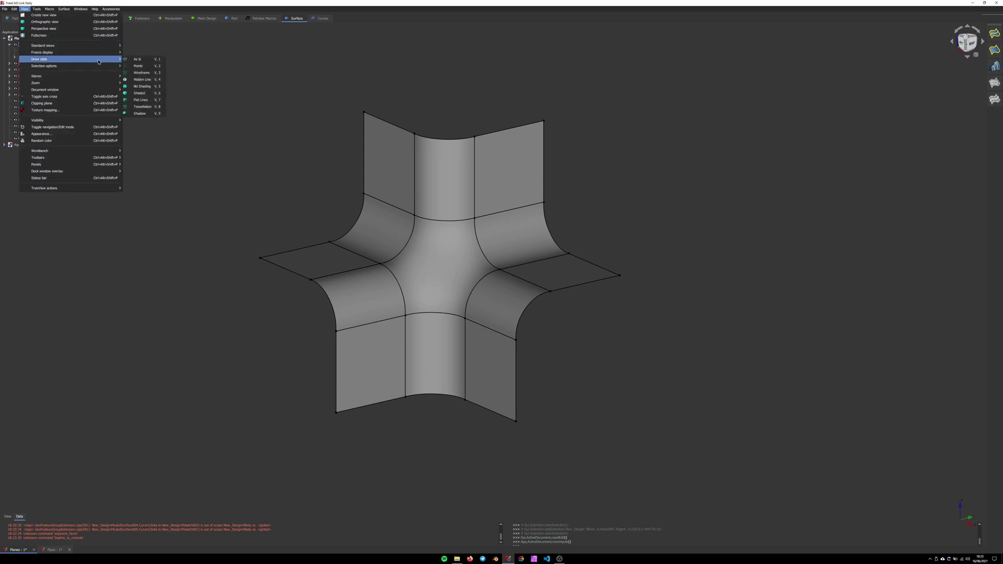
click(141, 93)
middle_drag(636, 264, 719, 397)
key(3)
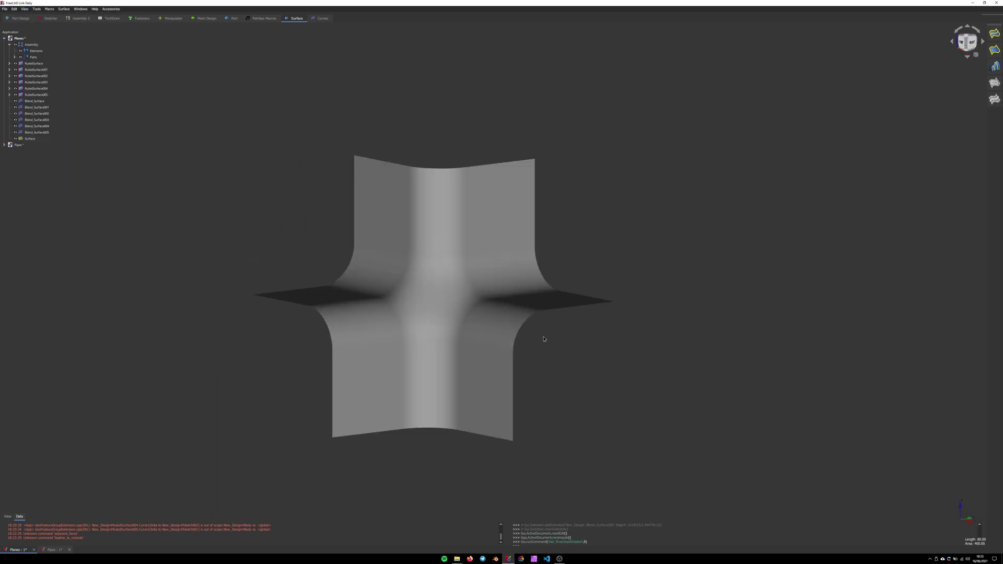
middle_drag(430, 311, 389, 267)
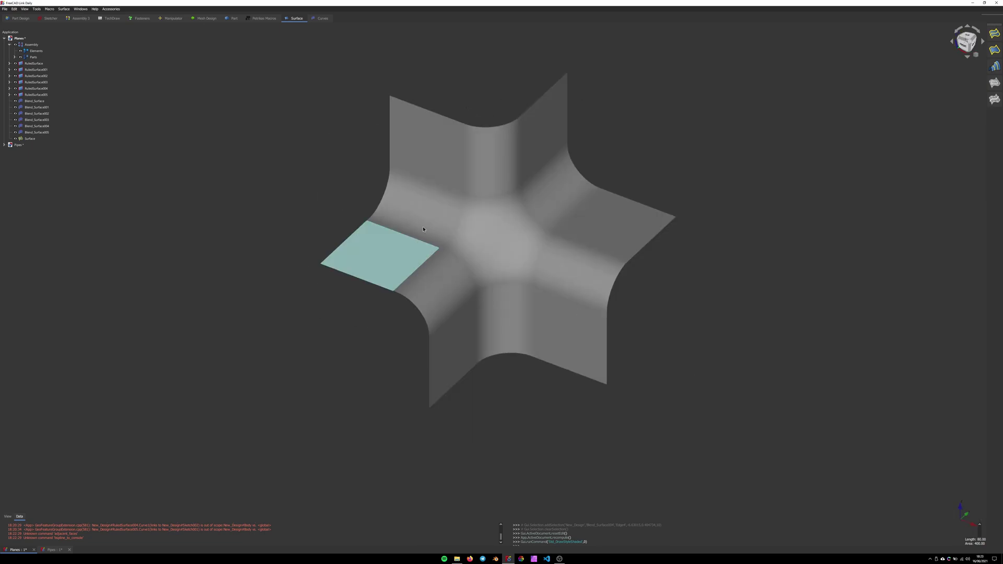
scroll(390, 267, up, 5)
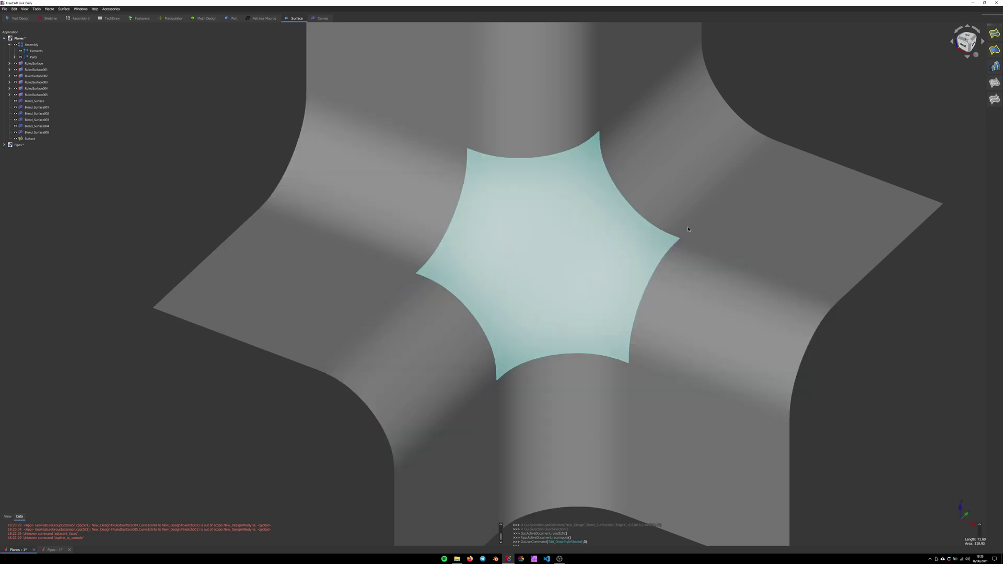
scroll(470, 208, down, 5)
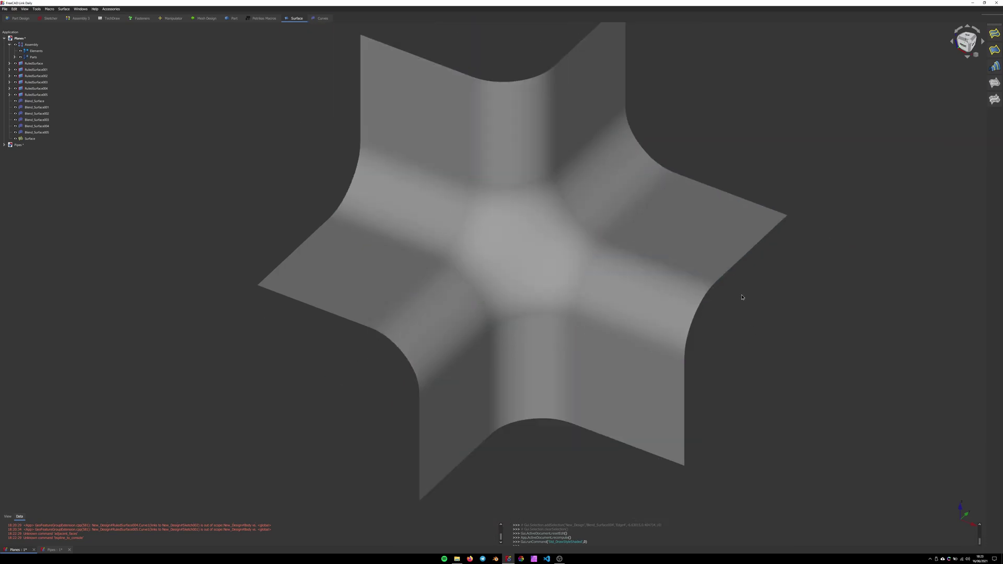
middle_drag(744, 298, 658, 312)
- Edit the filling surface and constrain its first boundary edge to the adjacent Face1 with G1 continuity
click(15, 139)
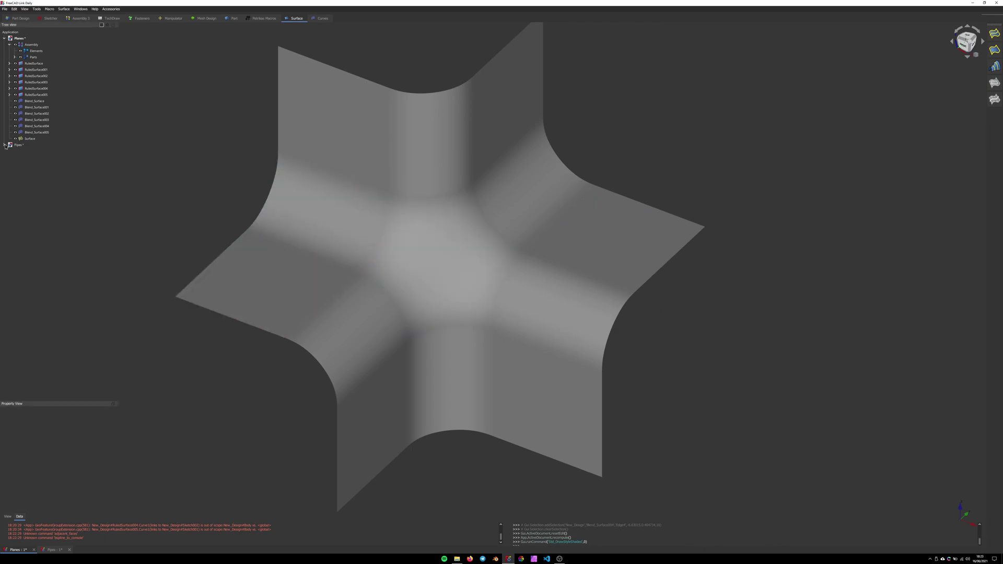
click(29, 139)
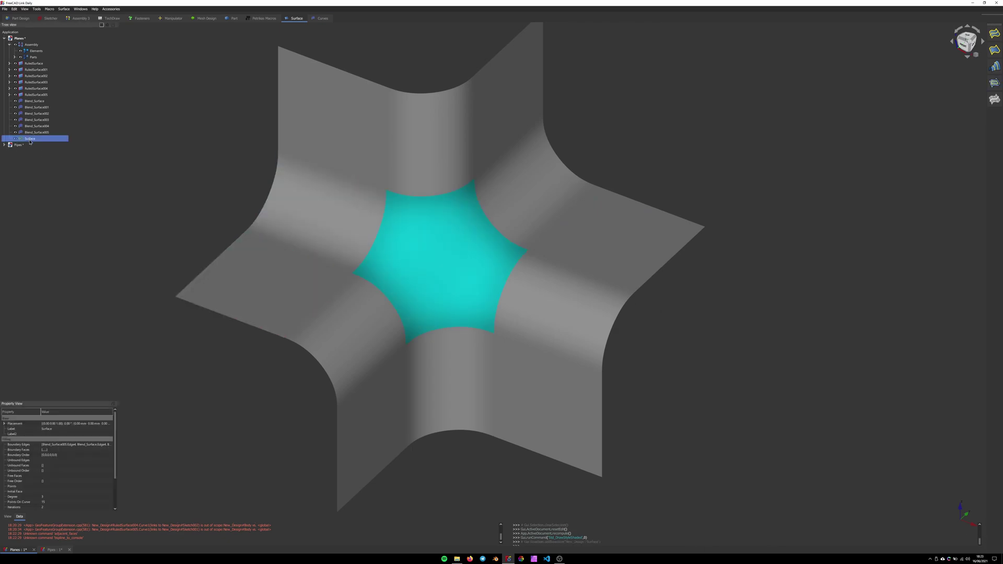
double_click(29, 139)
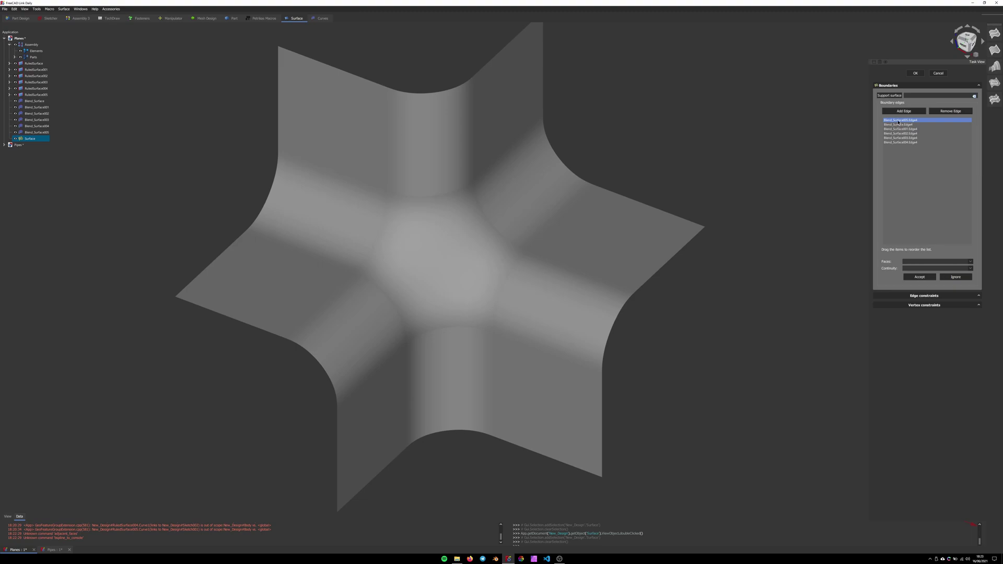
click(899, 120)
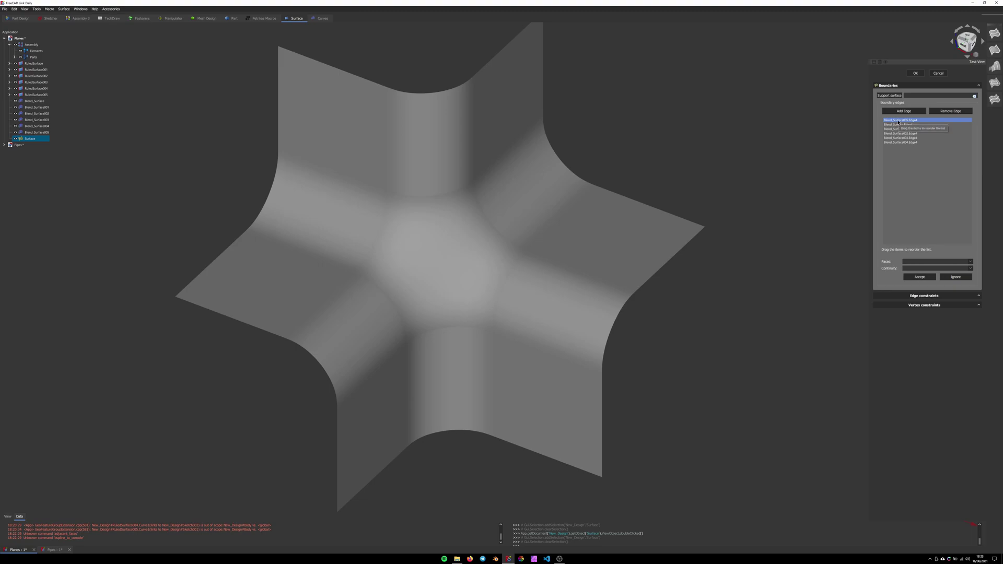
click(909, 261)
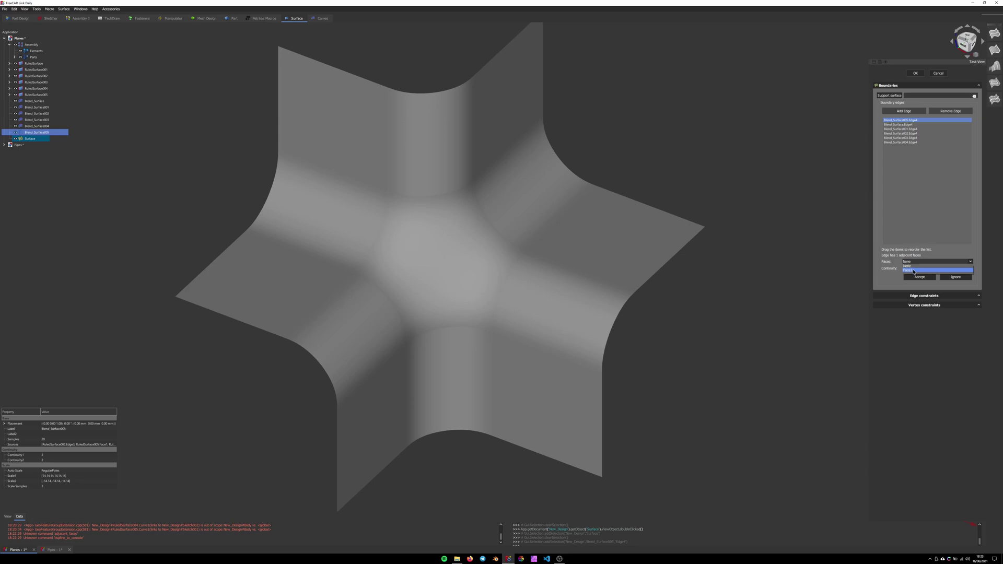
click(914, 271)
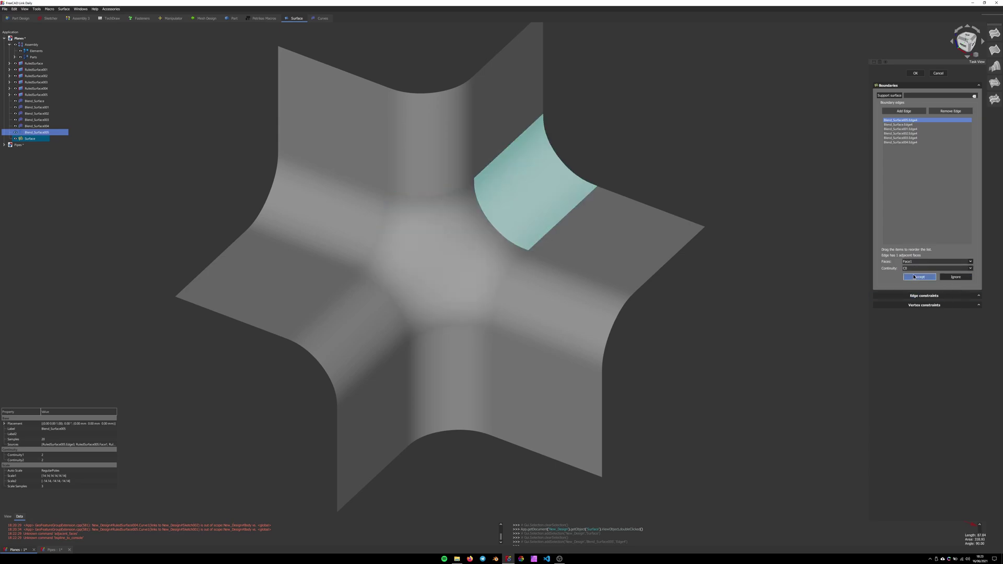
click(913, 271)
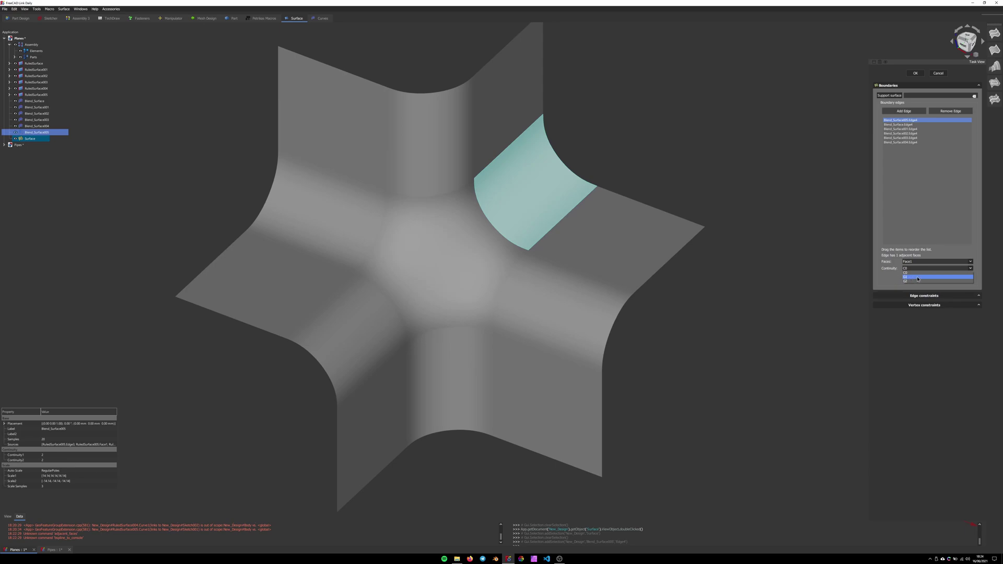
click(918, 278)
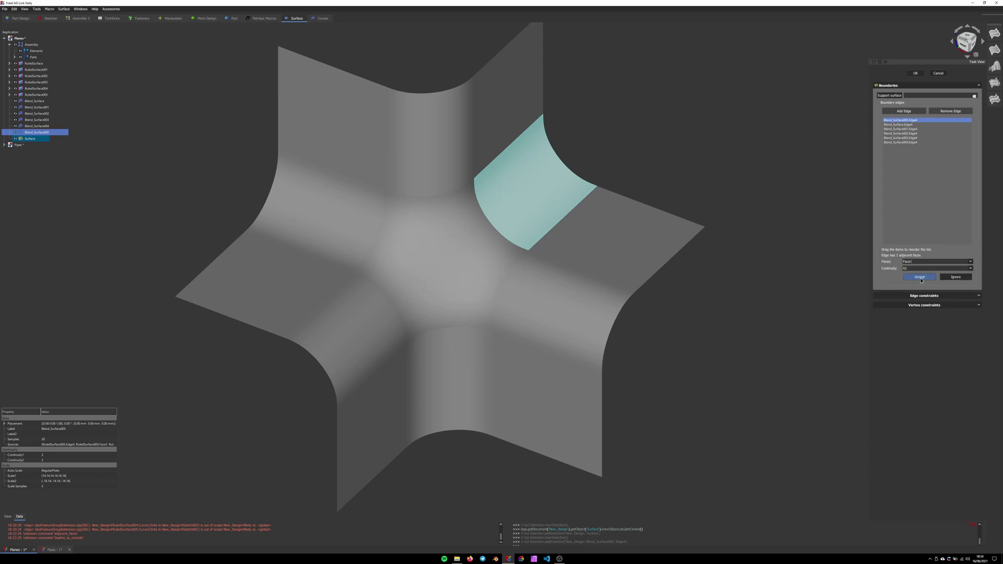
click(920, 278)
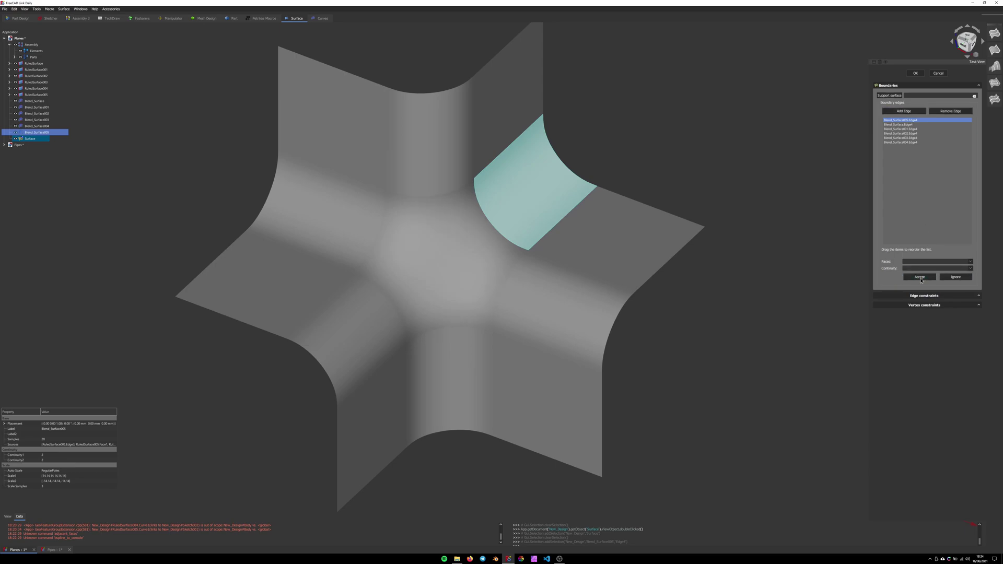
- Constrain the filling's second boundary edge, on Blend_Surface, to its adjacent Face1 with G1 continuity
click(908, 126)
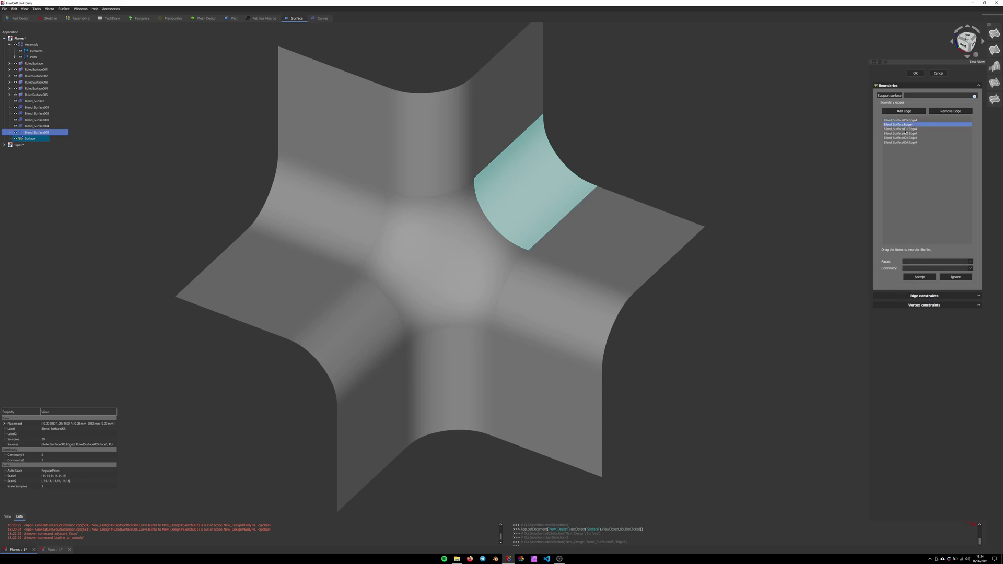
double_click(905, 125)
click(911, 262)
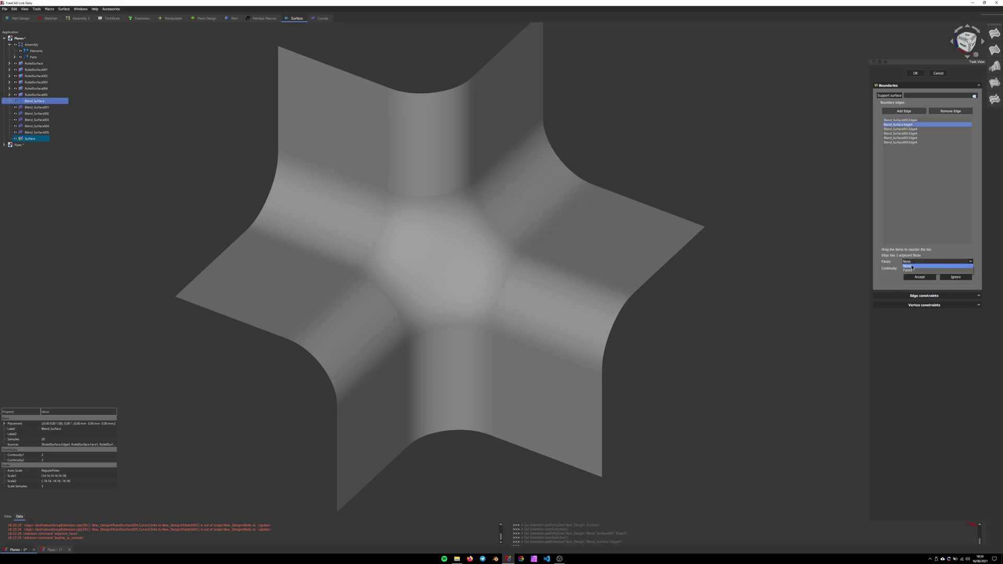
click(912, 268)
click(912, 268)
click(912, 277)
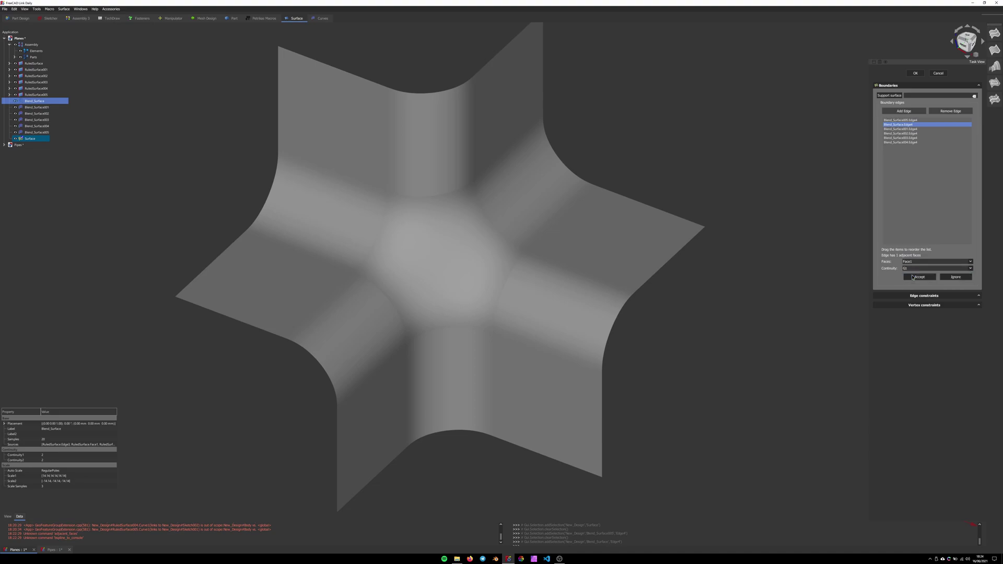
- Constrain the filling's third boundary edge, on Blend_Surface001, to its adjacent Face1 with G1 continuity
double_click(901, 129)
click(912, 268)
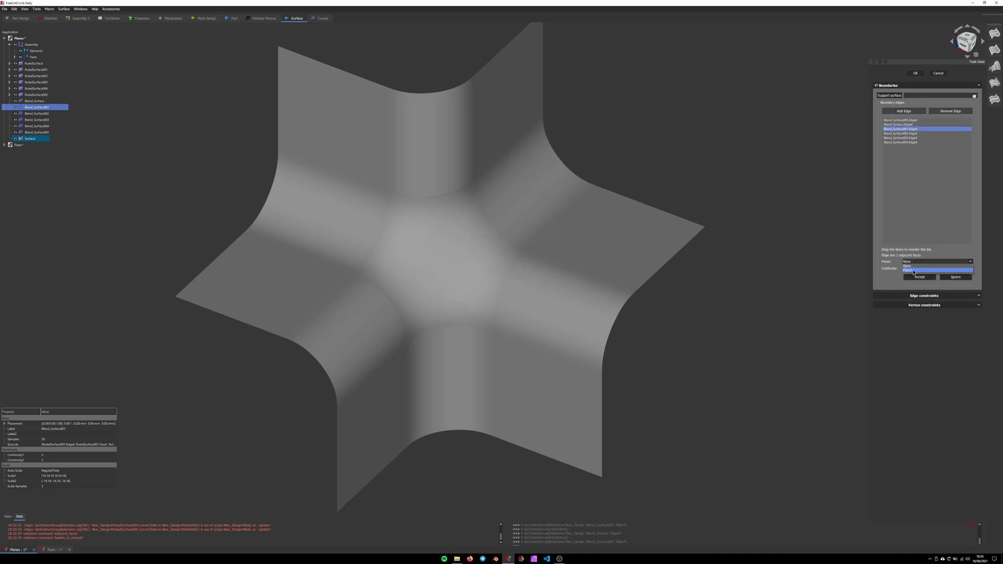
click(919, 269)
click(918, 279)
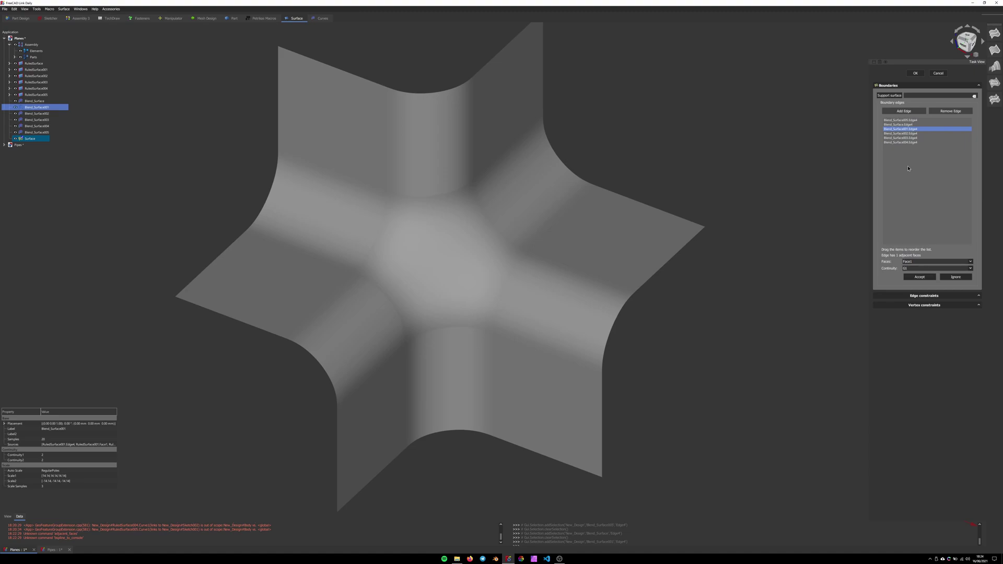
click(920, 278)
- Constrain the filling's fourth boundary edge, on Blend_Surface002, to its adjacent Face1 with G1 continuity
click(900, 134)
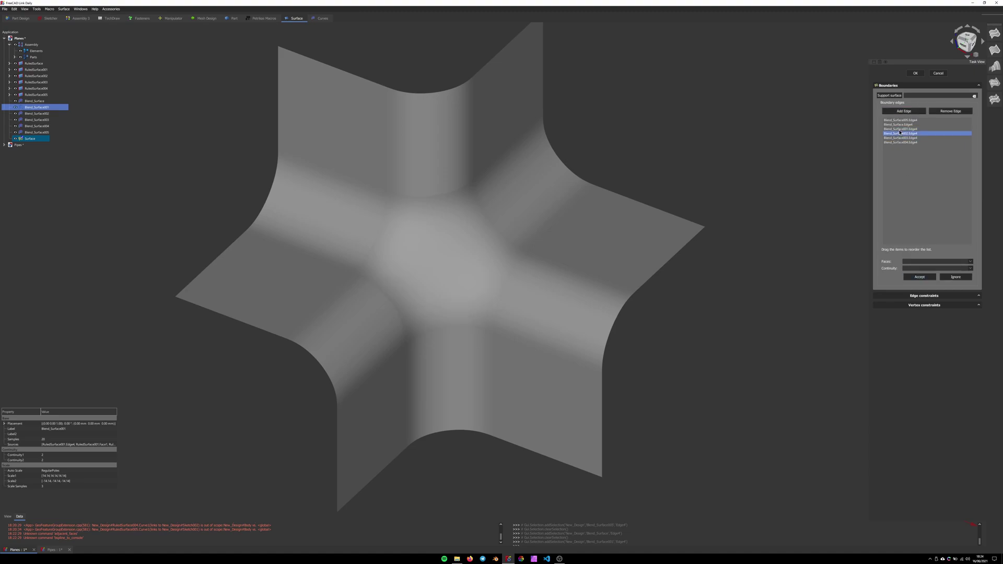
click(916, 261)
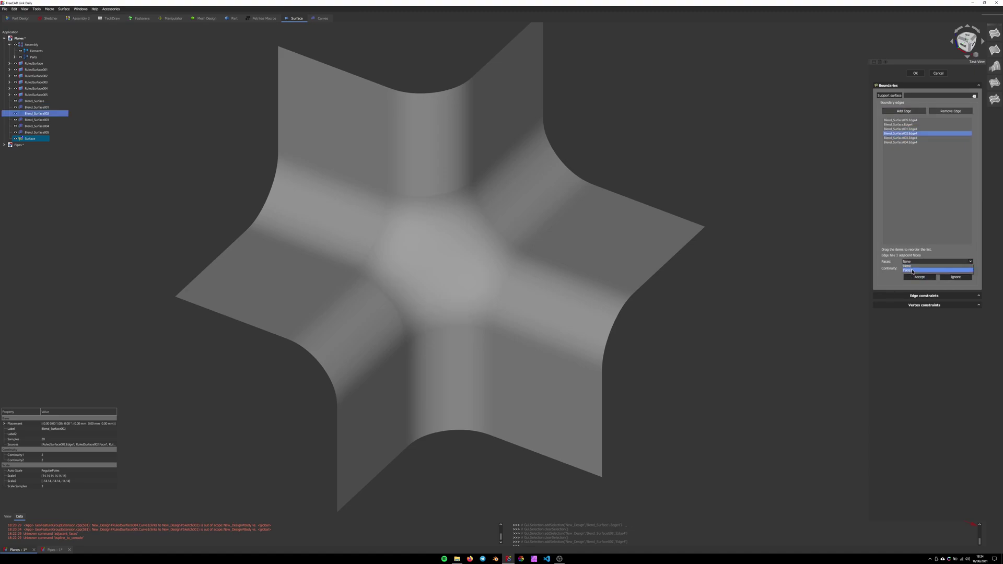
click(913, 269)
click(917, 269)
click(917, 277)
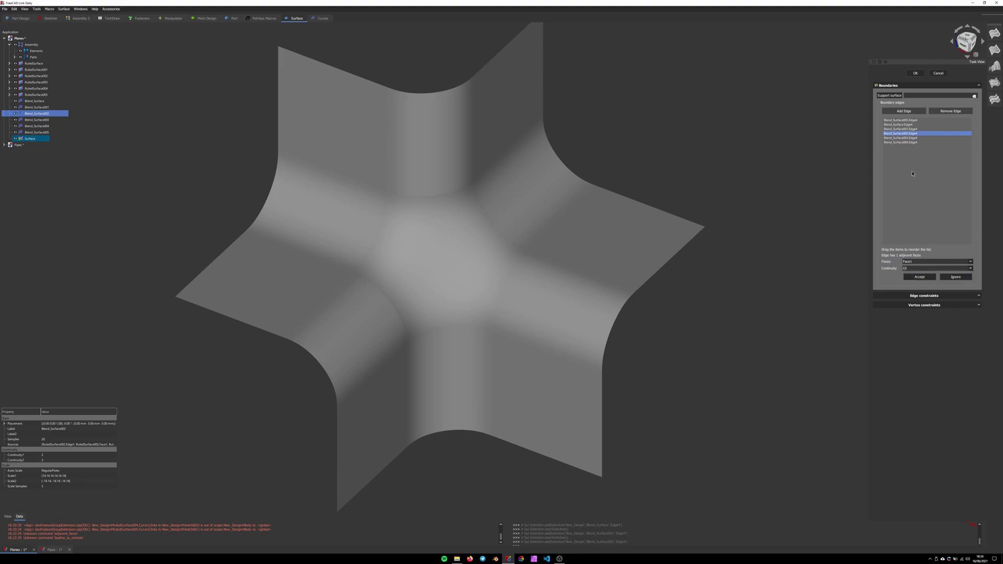
click(920, 277)
- Constrain the filling's sixth boundary edge, on Blend_Surface004, to its adjacent Face1 with G1 continuity
click(903, 142)
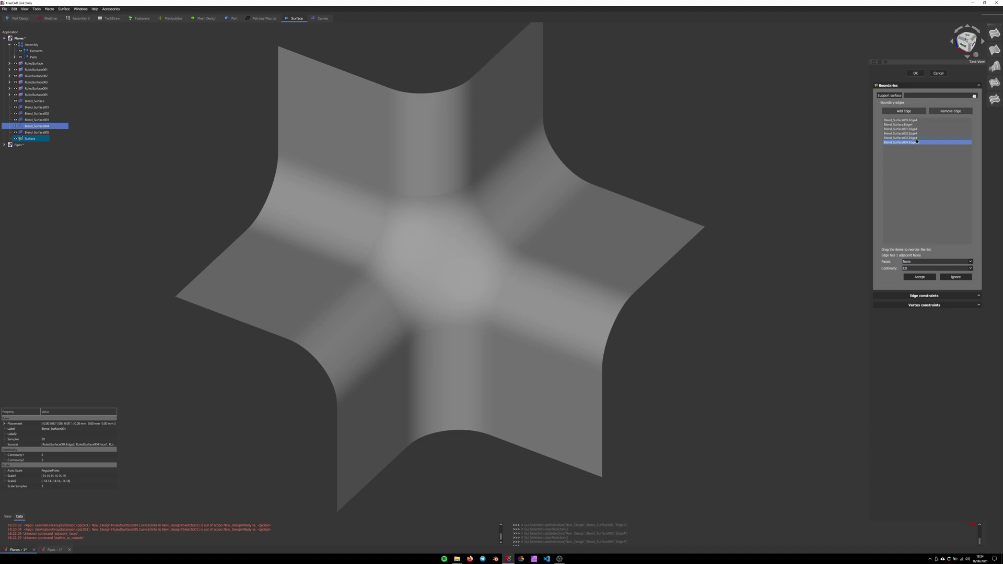
click(917, 261)
click(914, 268)
click(917, 268)
click(917, 278)
click(918, 277)
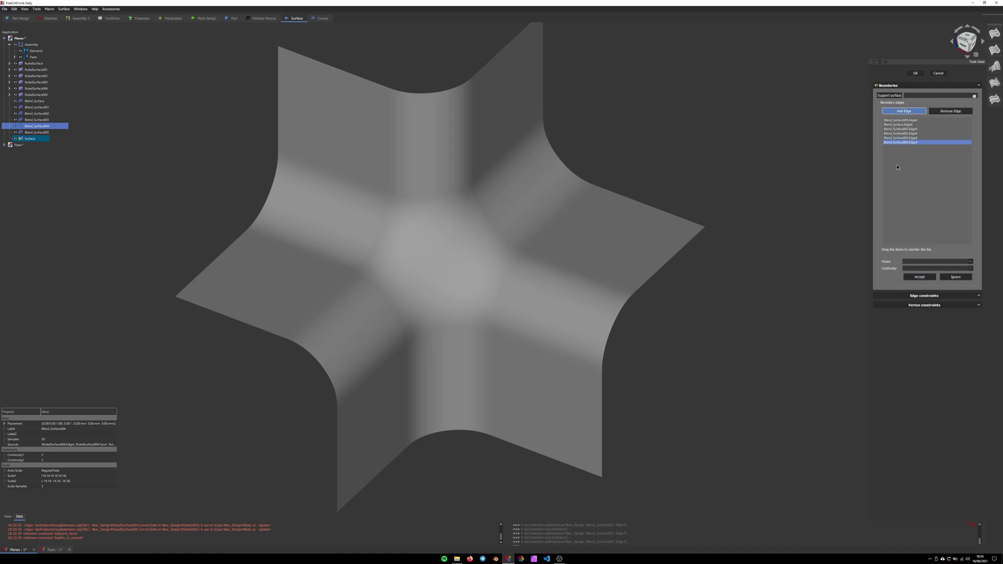
- Constrain the filling's fifth boundary edge, on Blend_Surface003, to its adjacent Face1 with G1 continuity and finish editing the filling surface
click(904, 138)
click(917, 261)
click(914, 268)
click(918, 269)
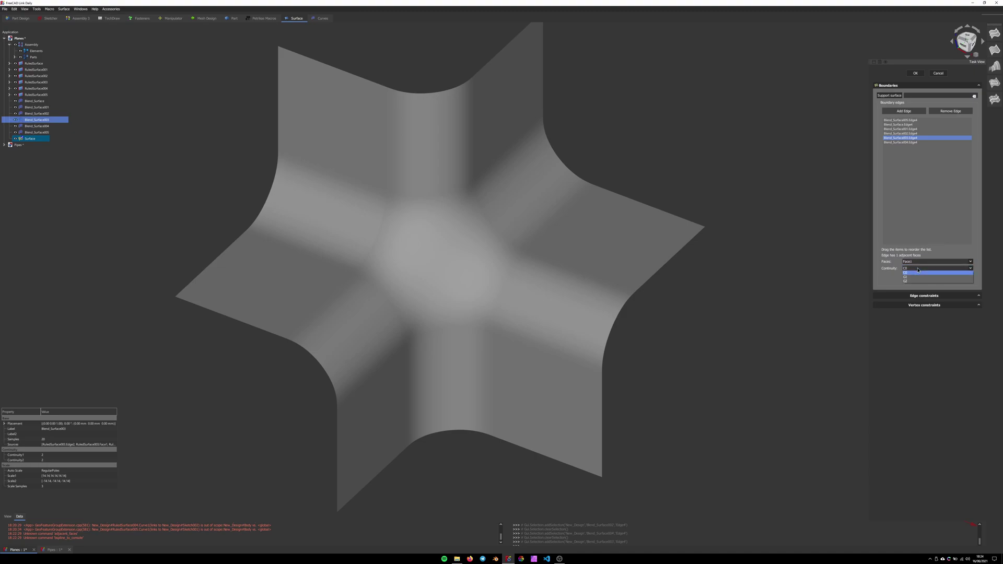
click(918, 277)
click(918, 277)
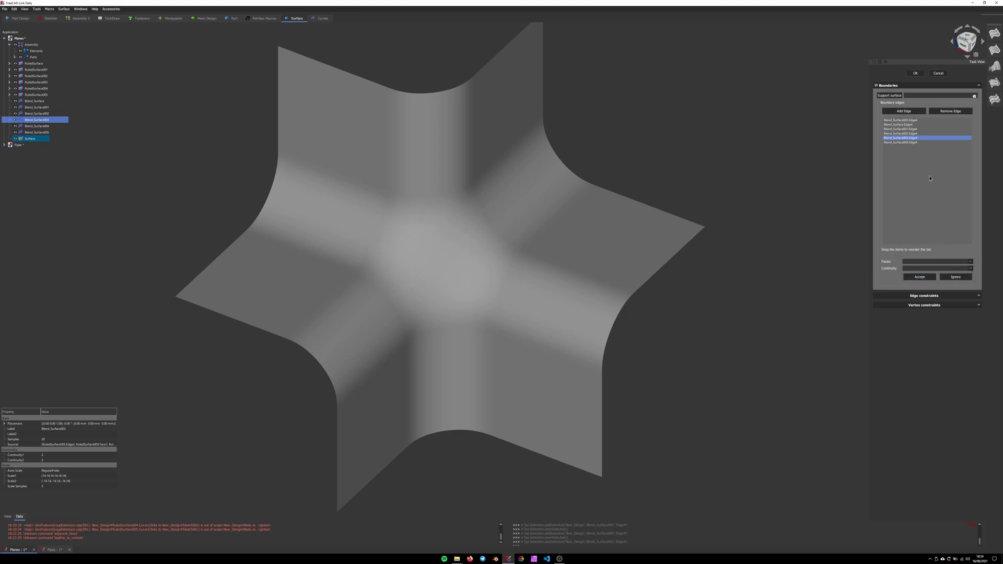
middle_drag(720, 393, 784, 366)
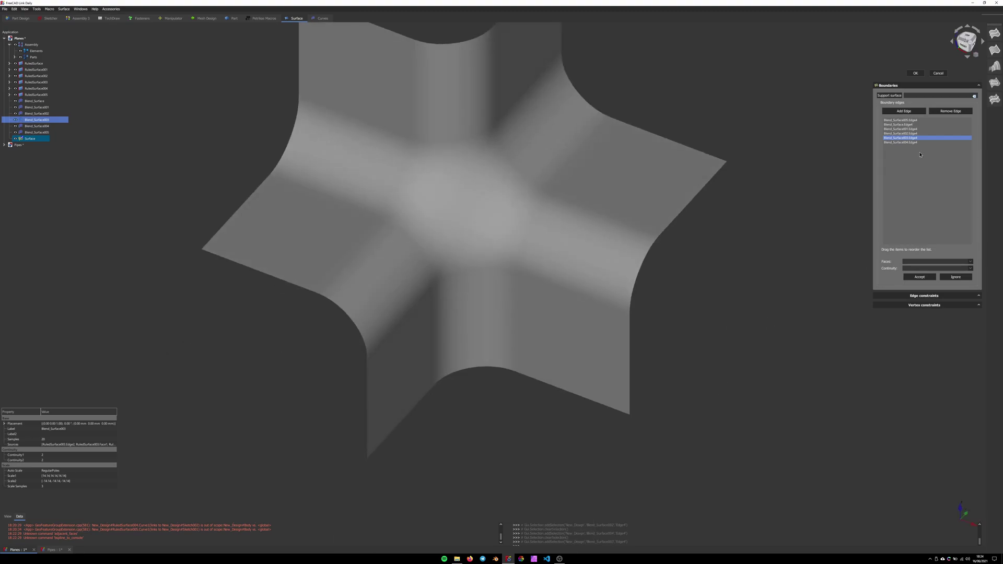
click(916, 73)
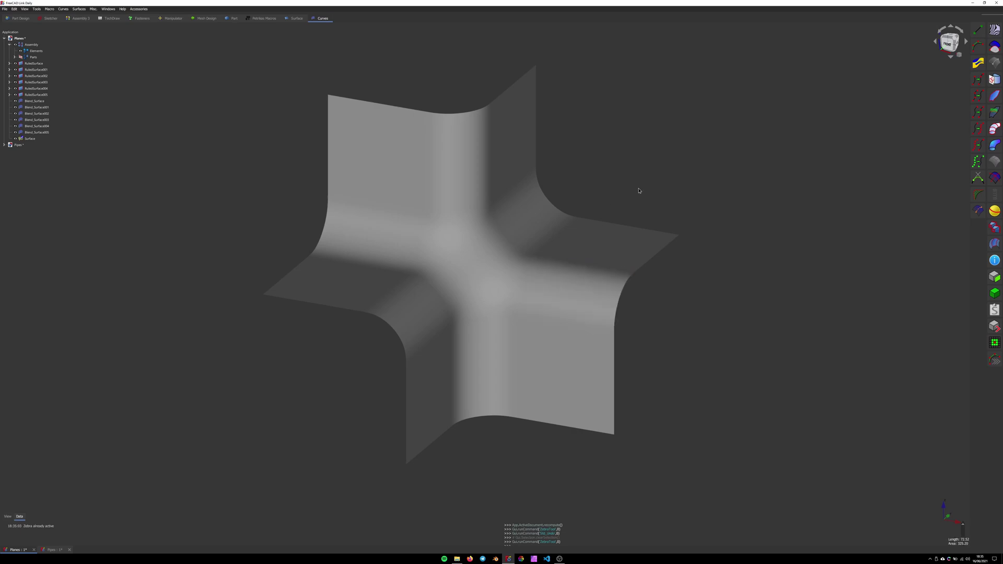
- Run the Zebra tool, examine the stripe flow between the filling and blend surfaces from several angles, and quit the analysis
middle_drag(655, 119, 647, 93)
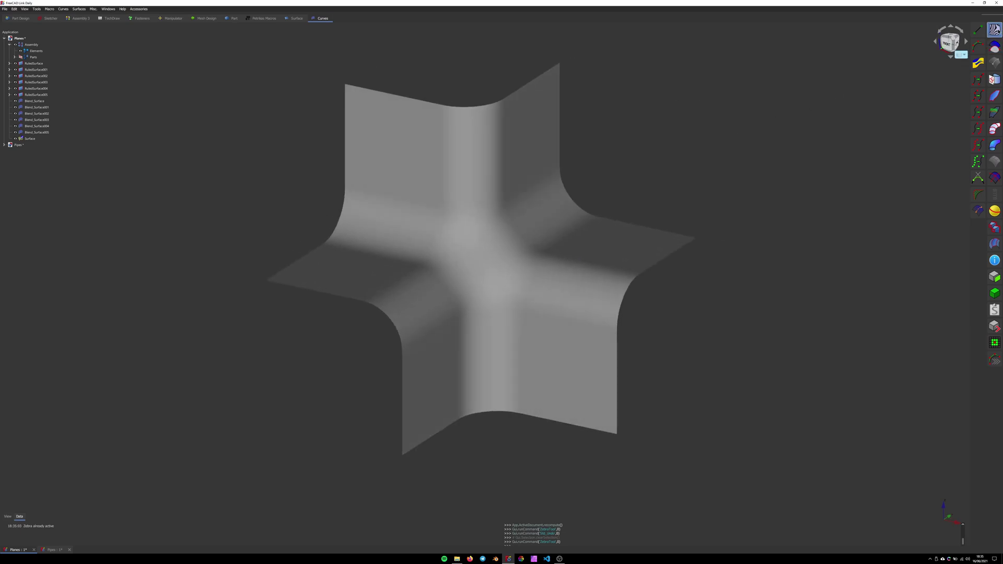
click(995, 30)
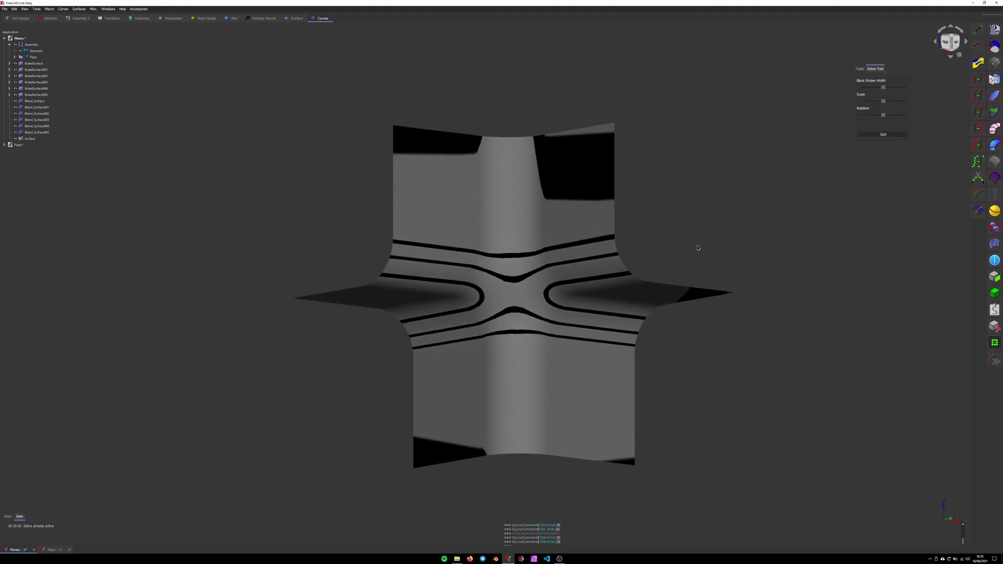
key(0)
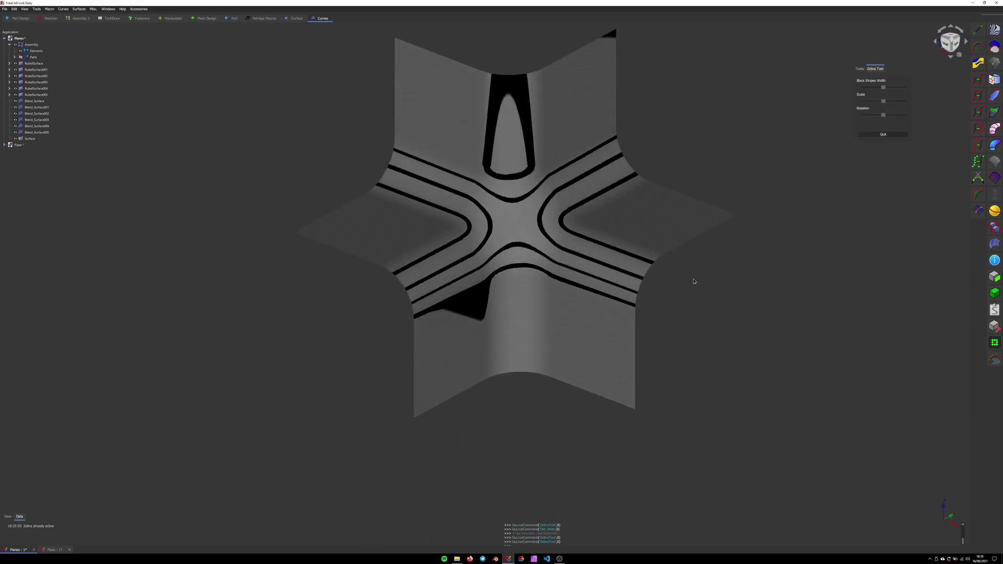
key(2)
key(1)
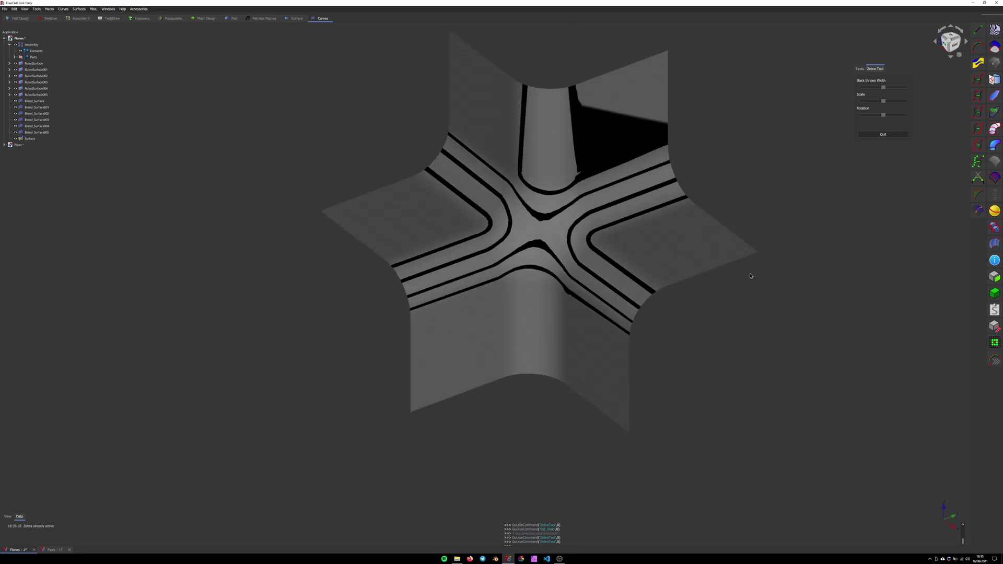
key(0)
scroll(554, 272, up, 5)
click(578, 239)
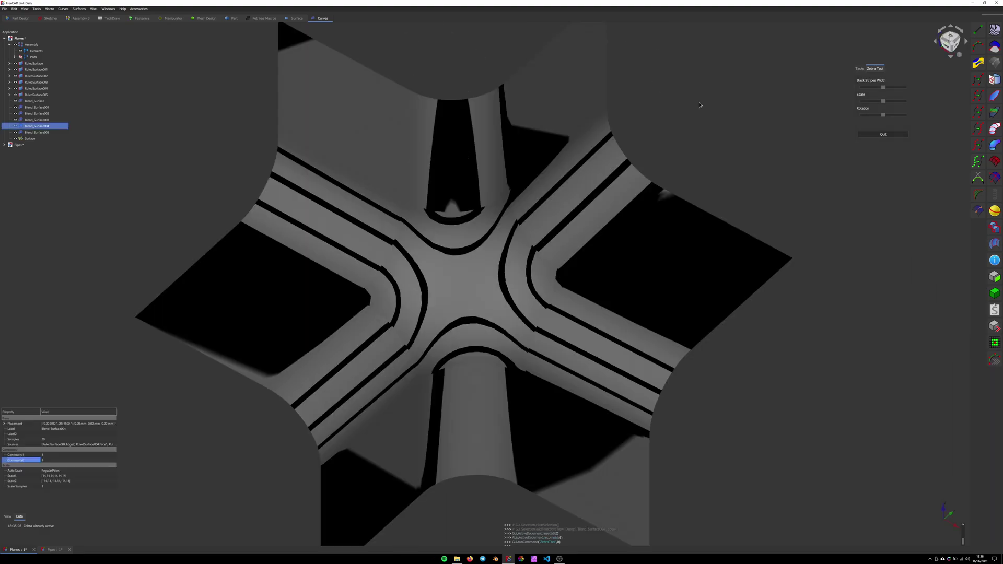
key(space)
key(2)
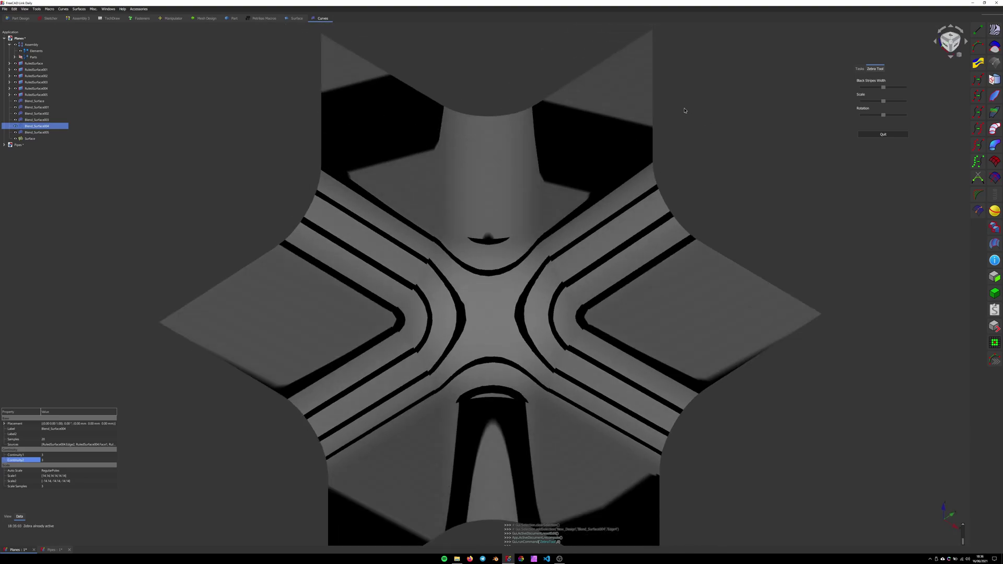
drag(699, 114, 795, 290)
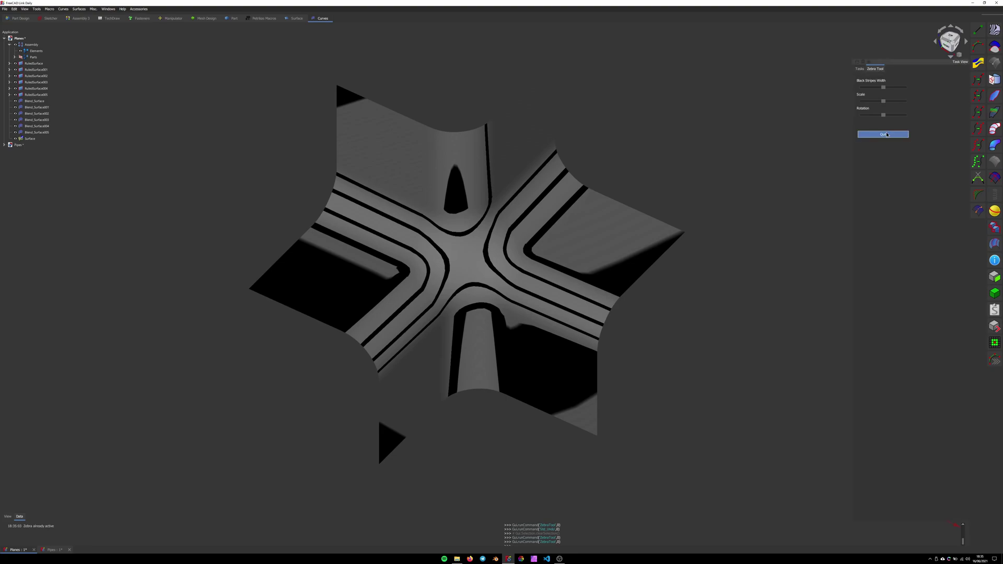
click(883, 134)
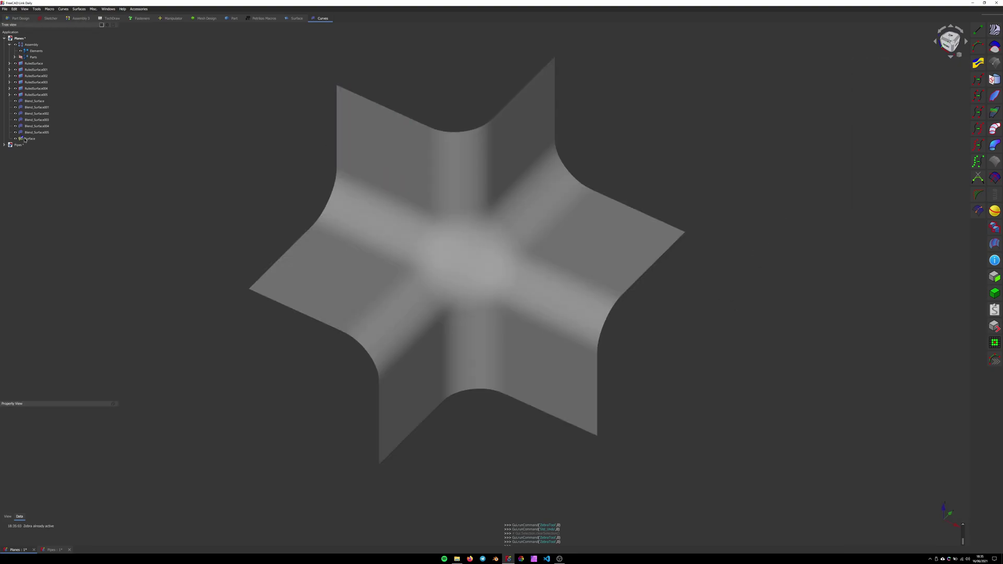